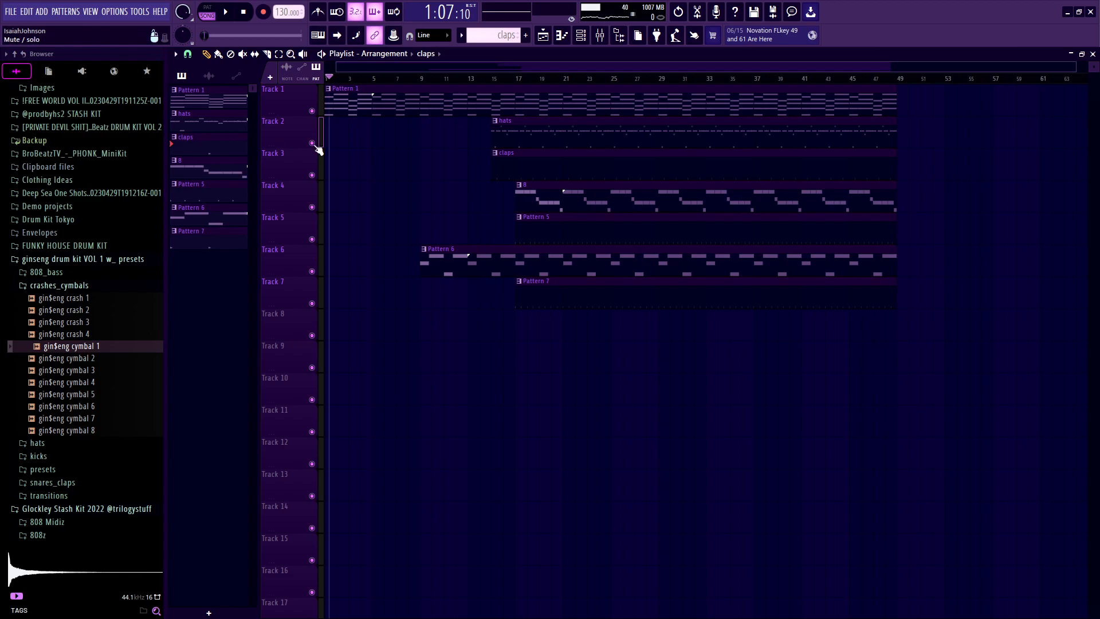
- Open the Pattern 1 clip's Glassy notes in the piano roll and play the melody from bar 1
click(316, 147)
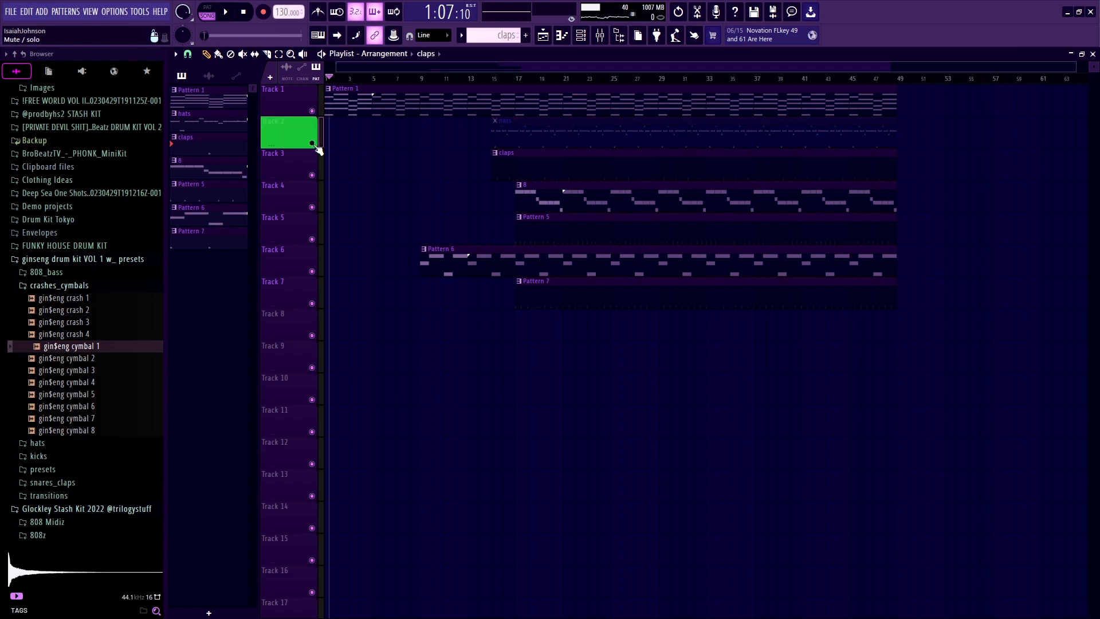
click(316, 147)
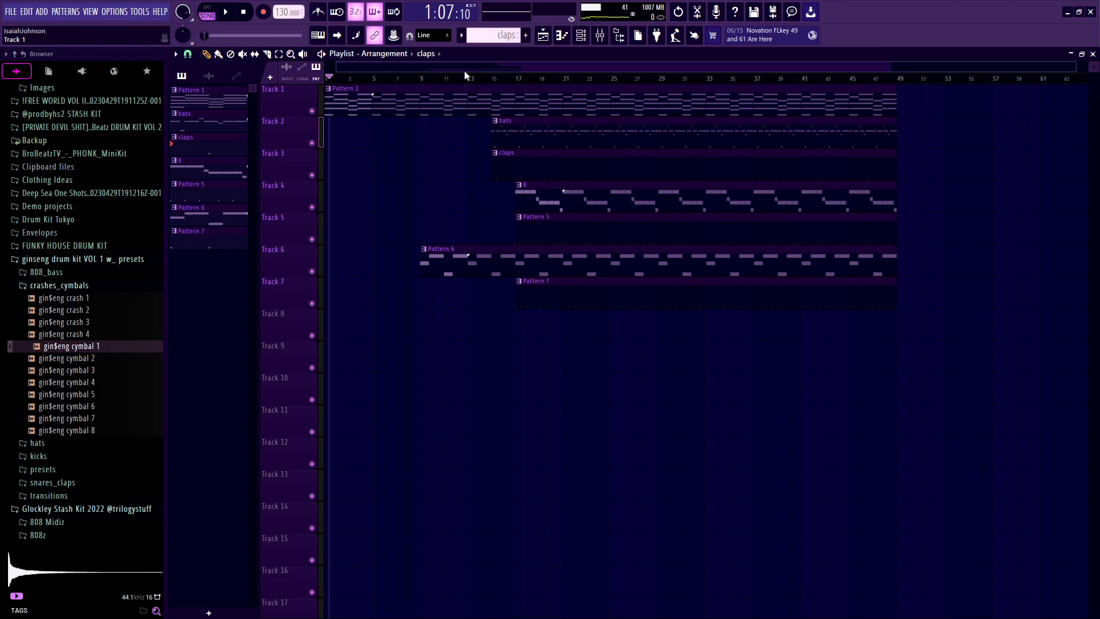
scroll(321, 115, up, 3)
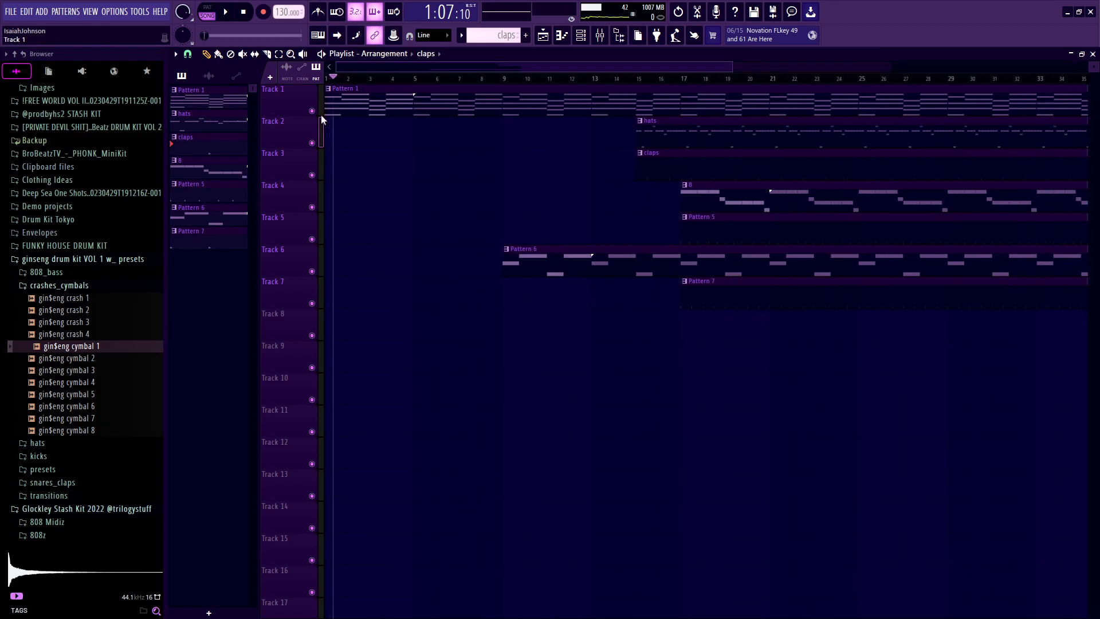
drag(330, 82, 296, 79)
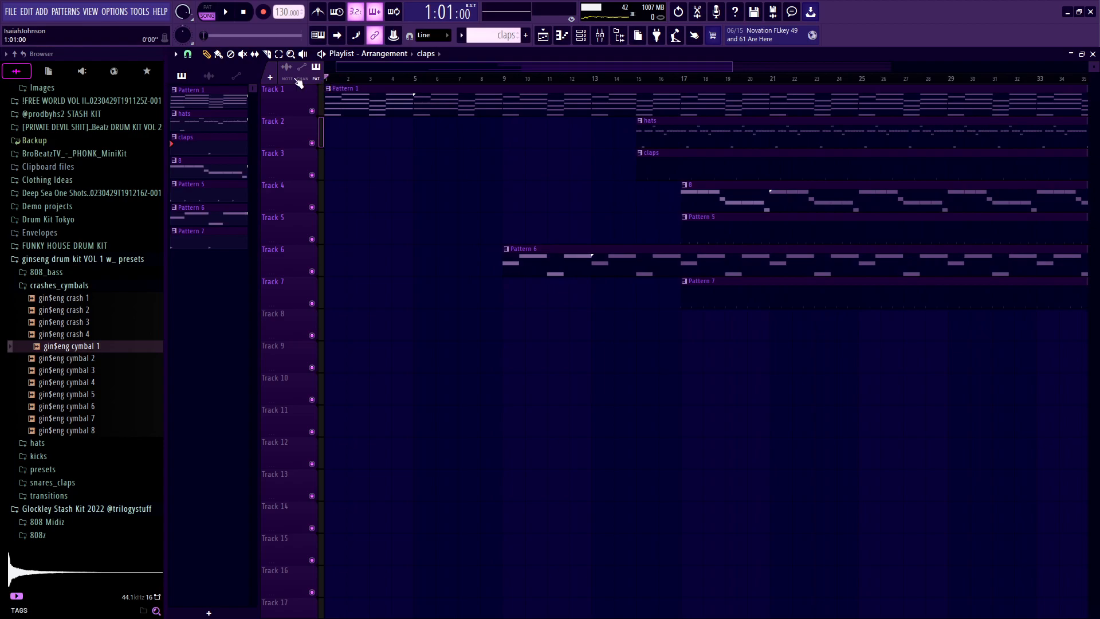
double_click(420, 95)
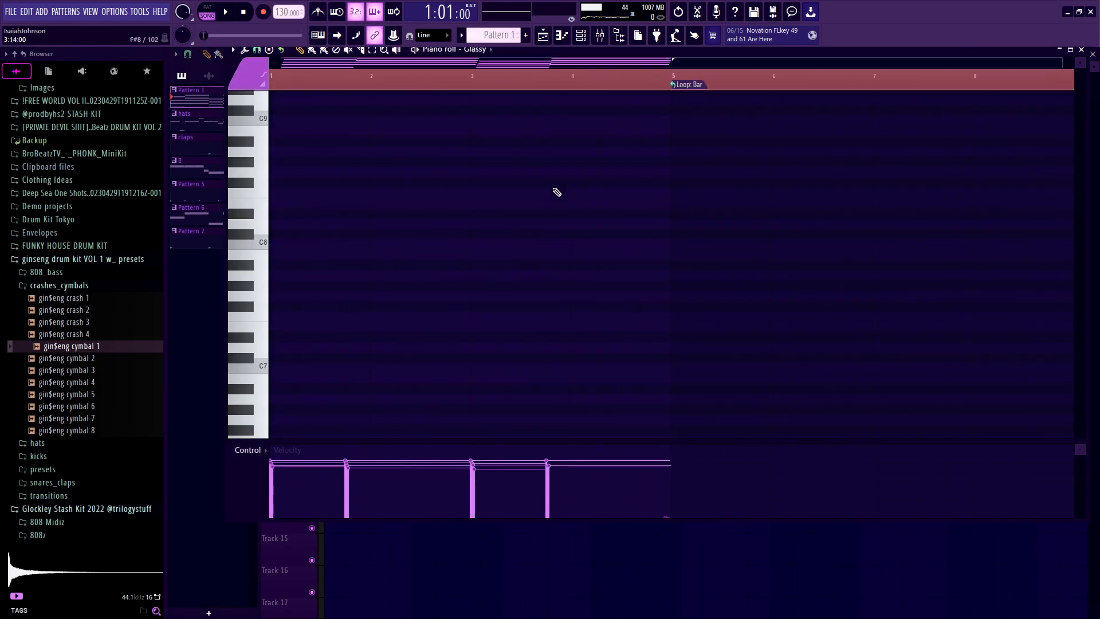
key(space)
scroll(553, 190, down, 1)
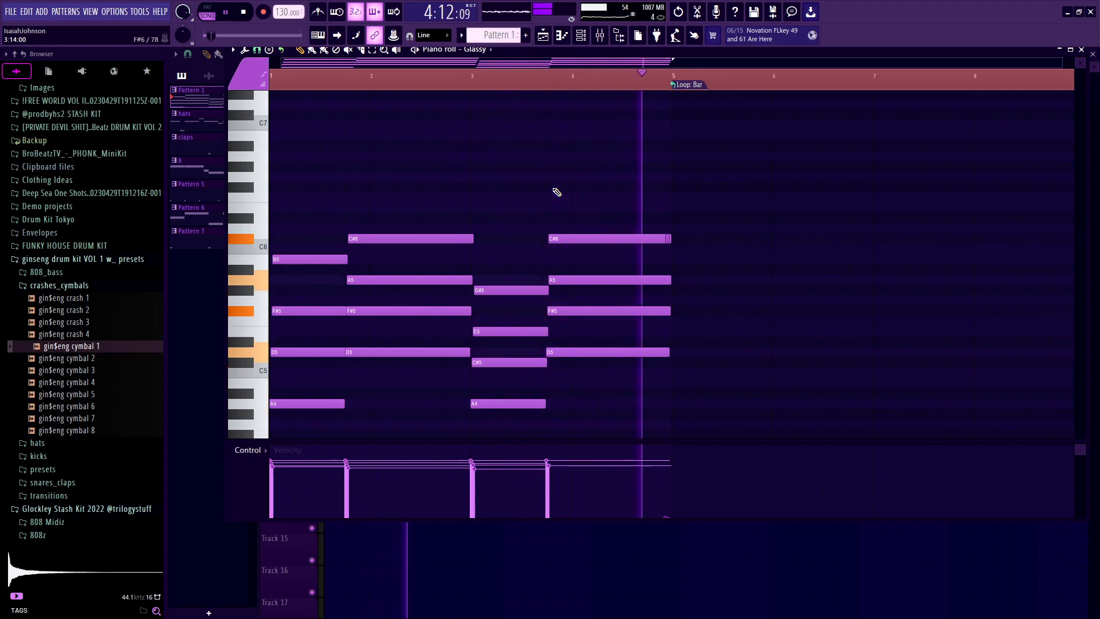
key(space)
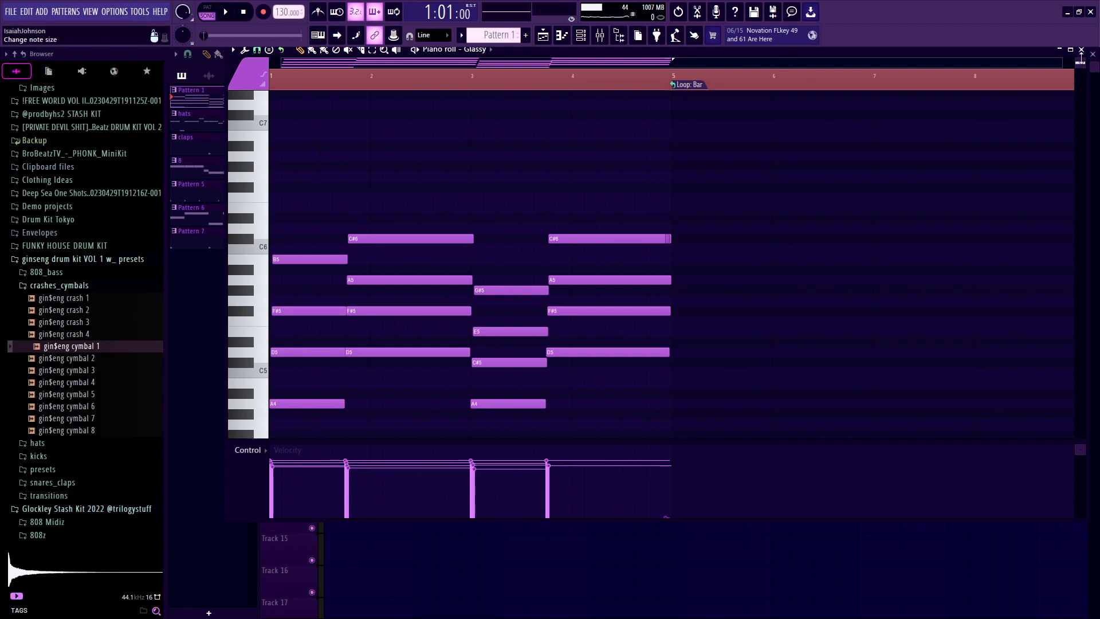
- Show the channel rack and open the Glassy channel's DSK Ethereal PadZ 2 plugin window
click(1081, 49)
key(F7)
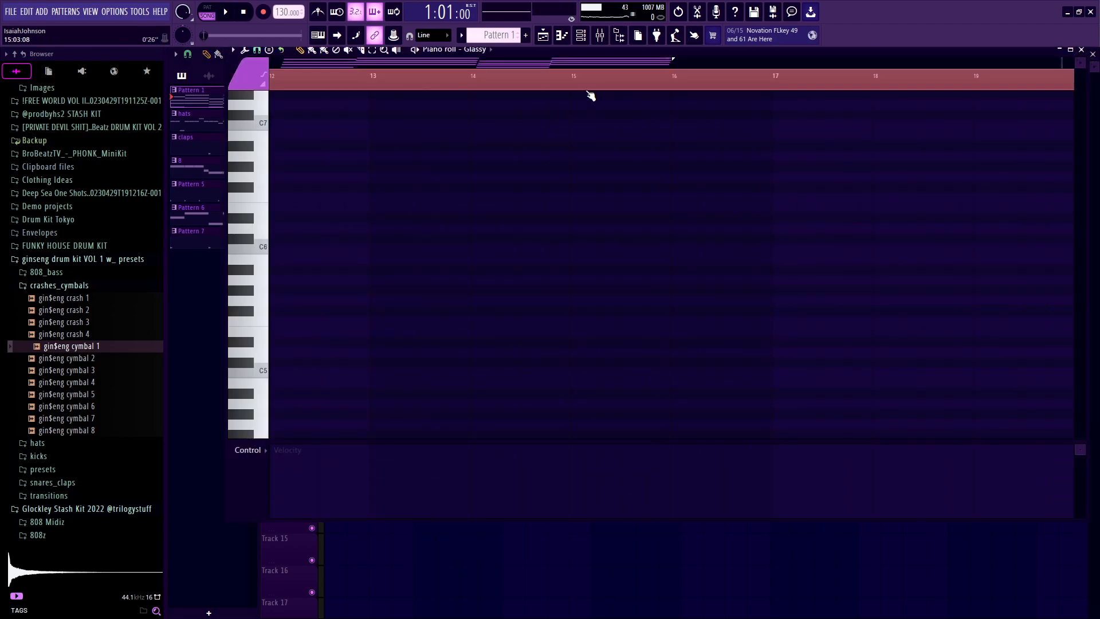
key(F6)
click(373, 387)
drag(302, 110, 624, 186)
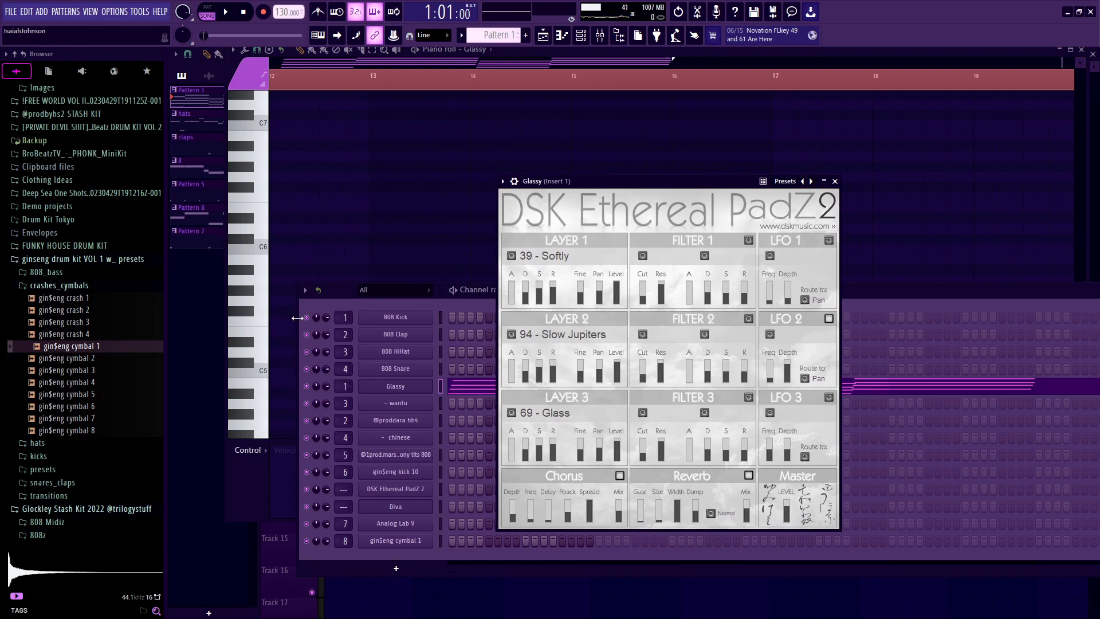
- Search the generator plugin list for "diva" and "ana", and close it without adding a plugin
click(305, 290)
mouse_move(402, 296)
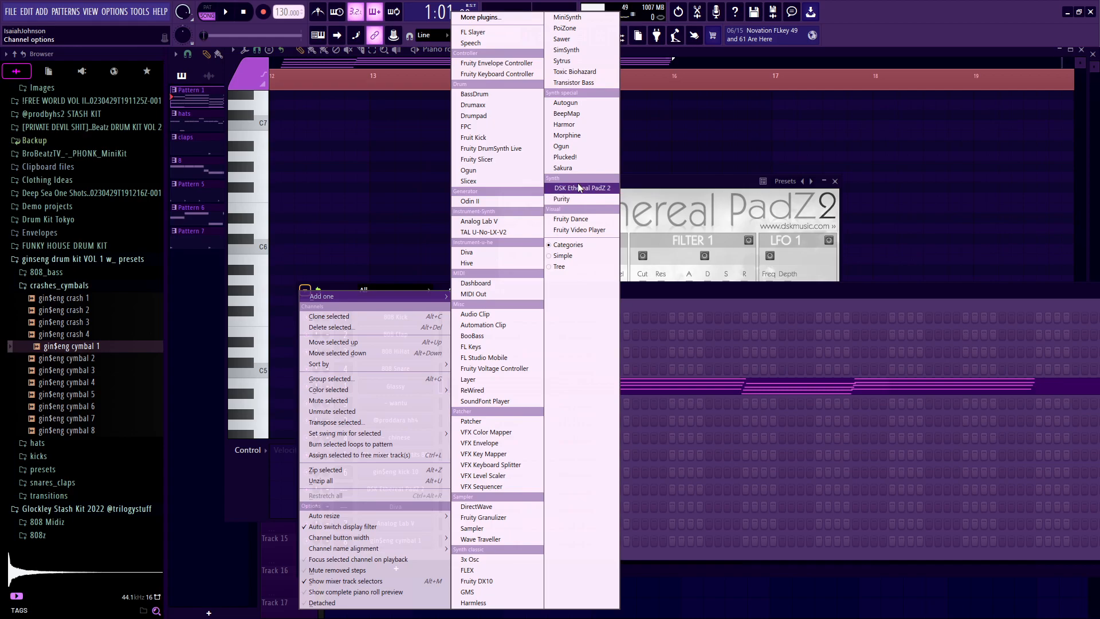
click(475, 18)
text(diva)
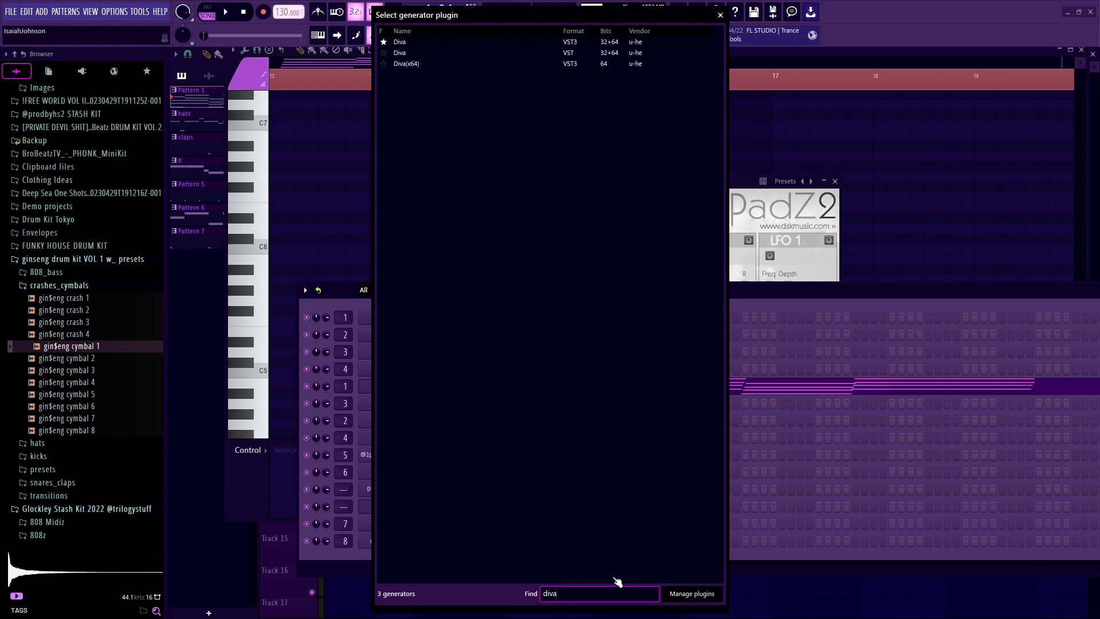
key(BackSpace)
key(BackSpace)
key(BackSpace)
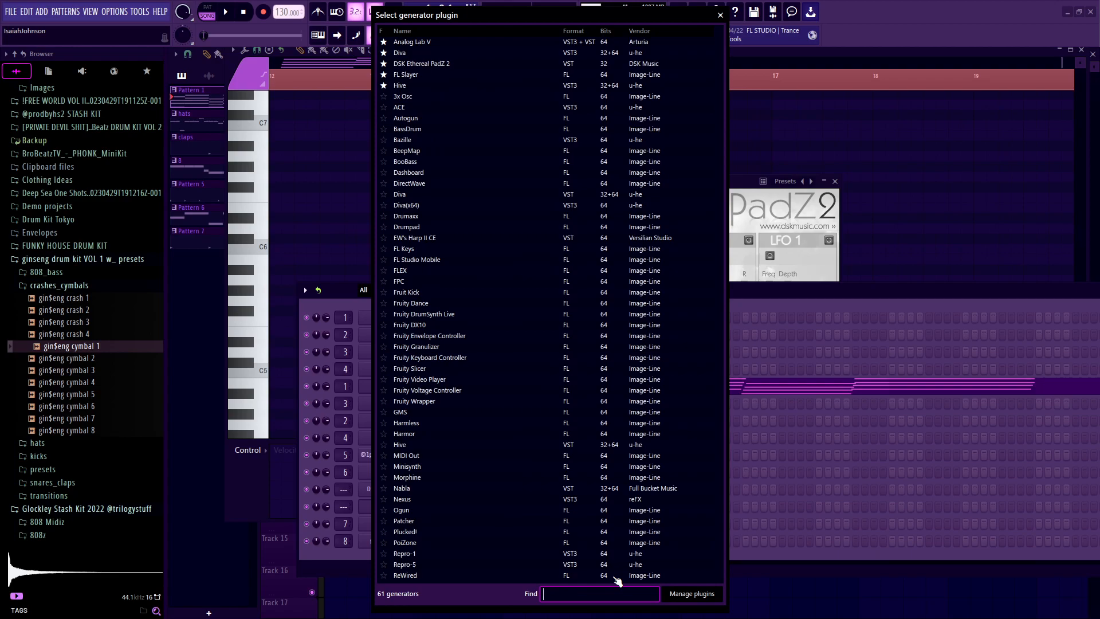
text(ana)
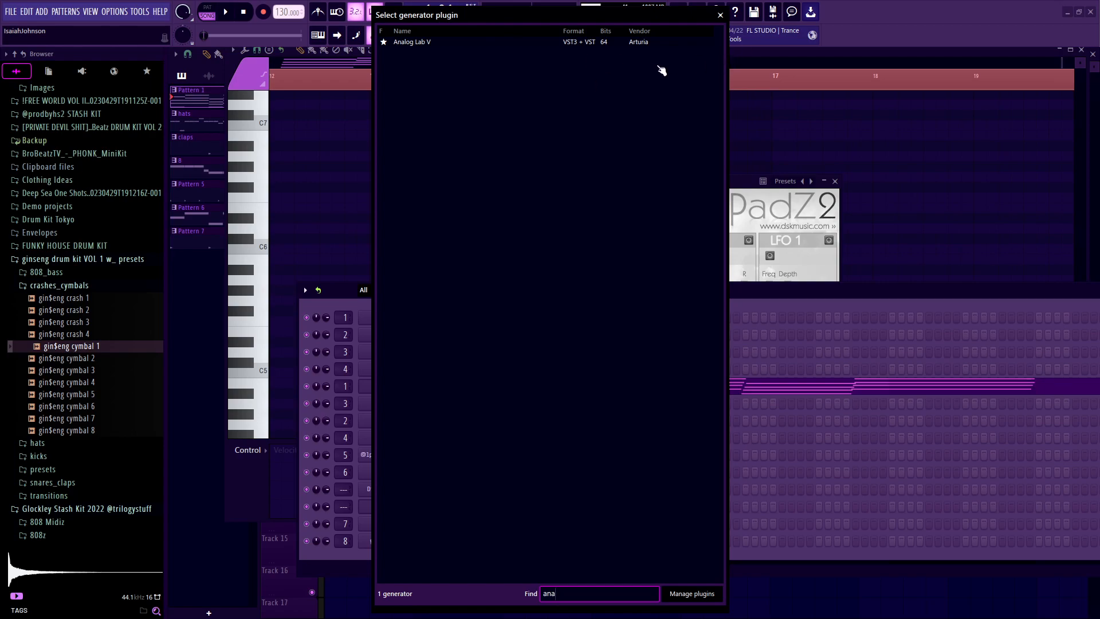
click(721, 15)
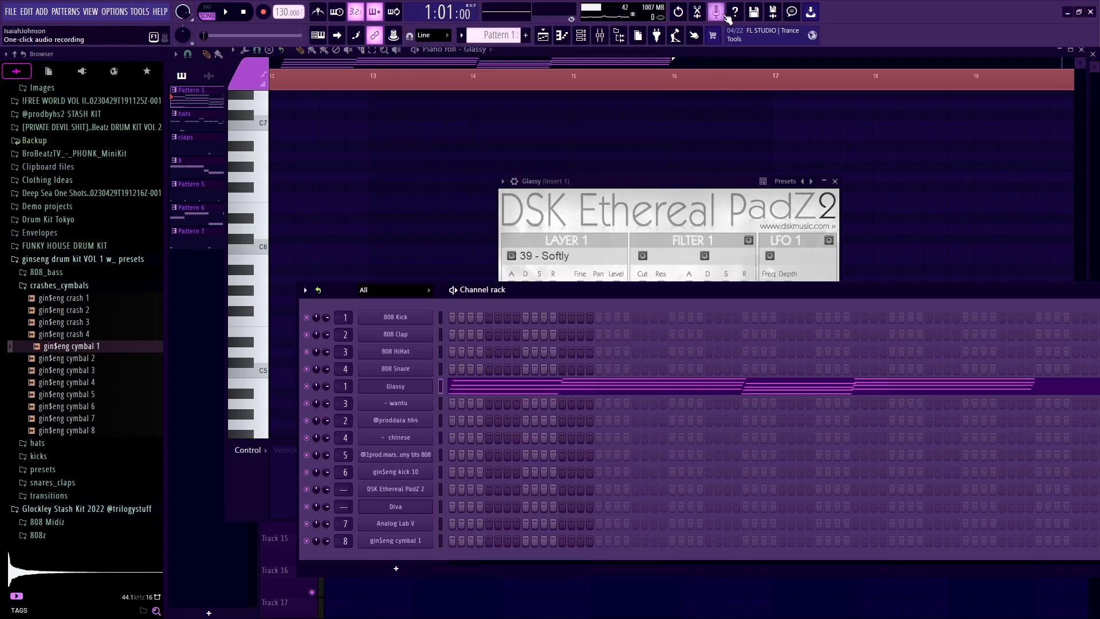
- Close the Glassy plugin and piano roll windows, and play the playlist arrangement from bar 1
click(835, 181)
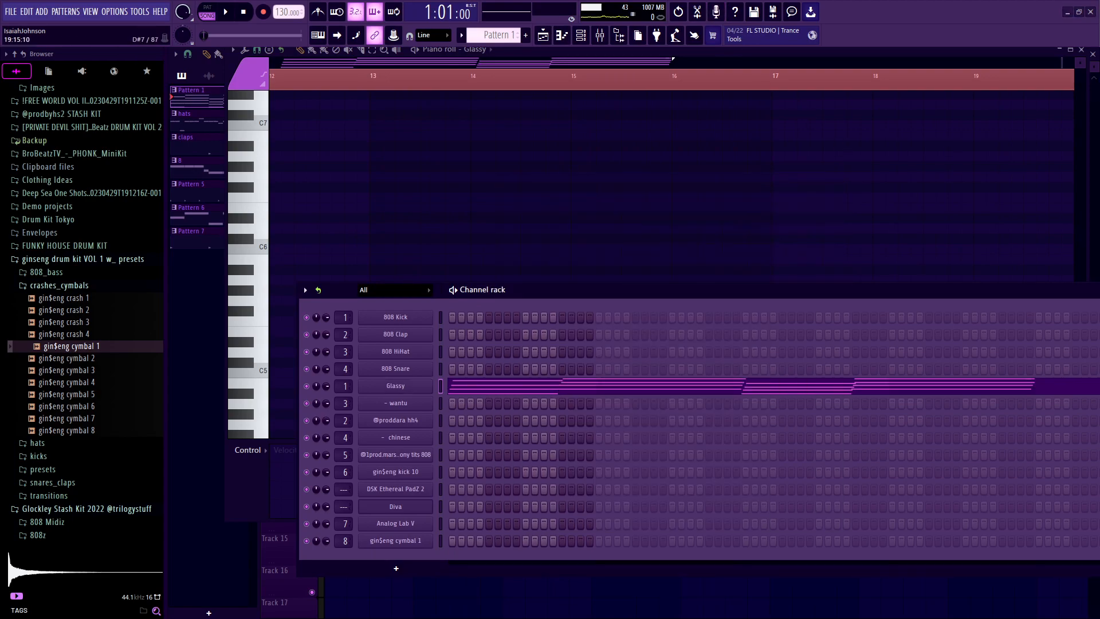
click(1084, 52)
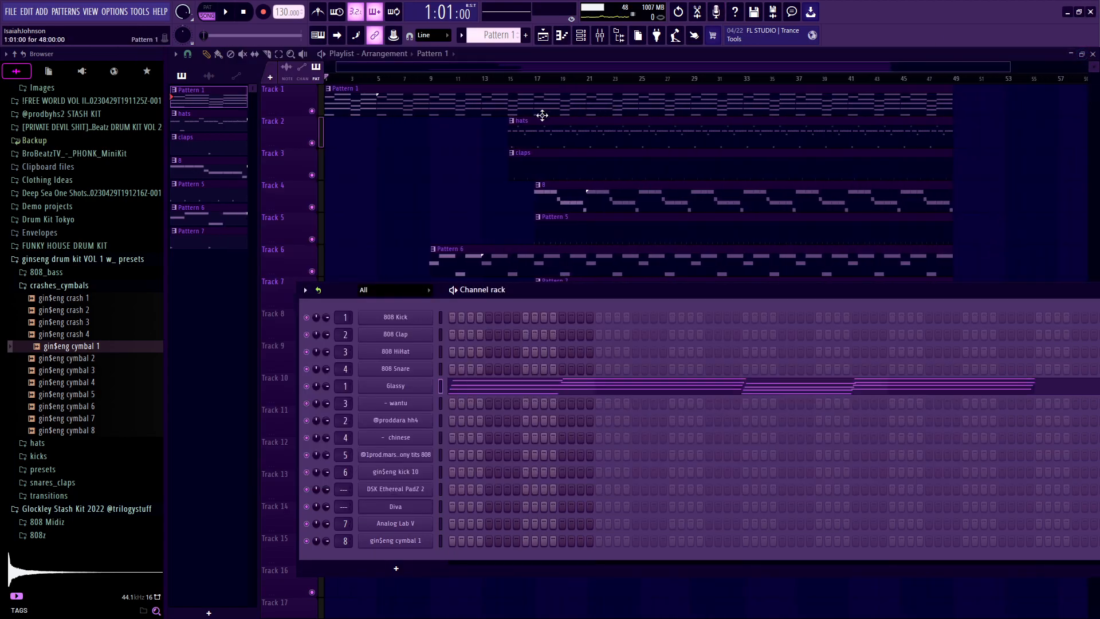
drag(363, 78, 313, 84)
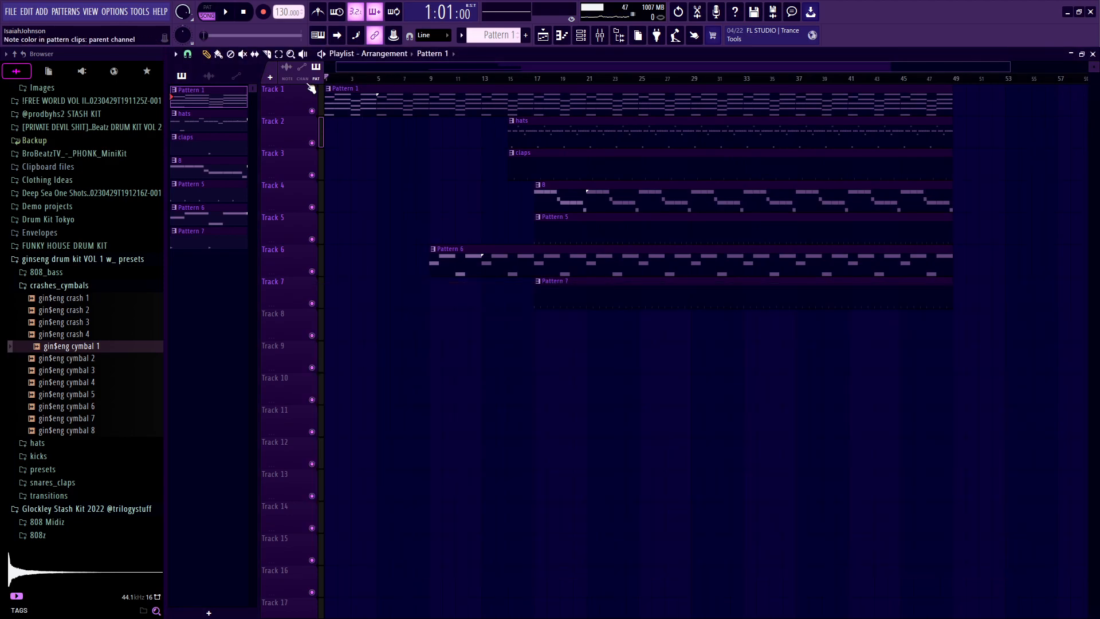
key(space)
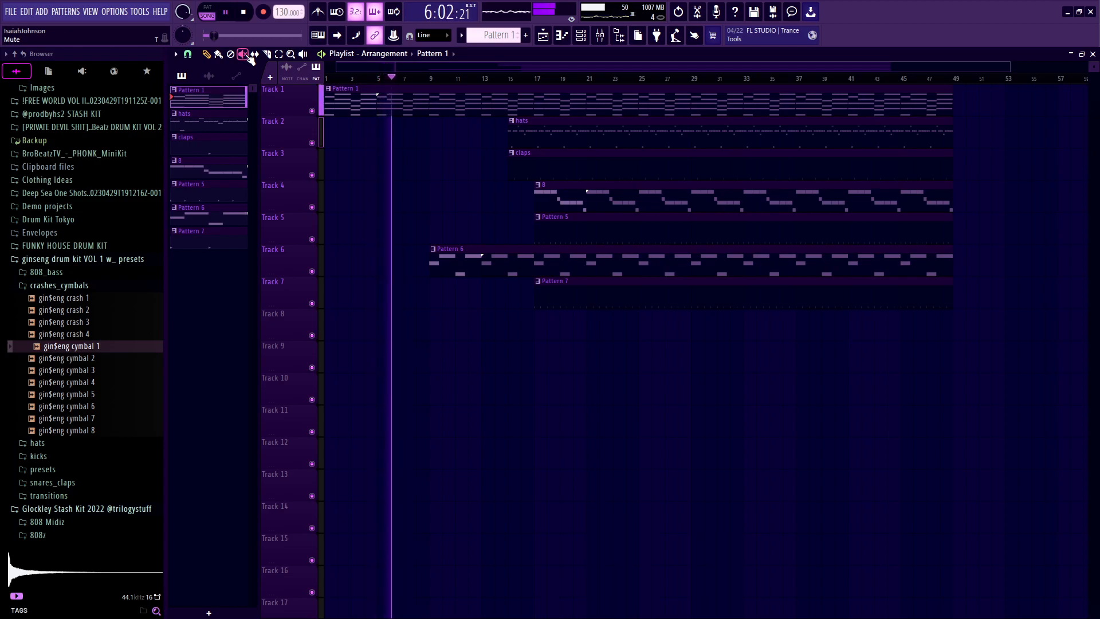
key(space)
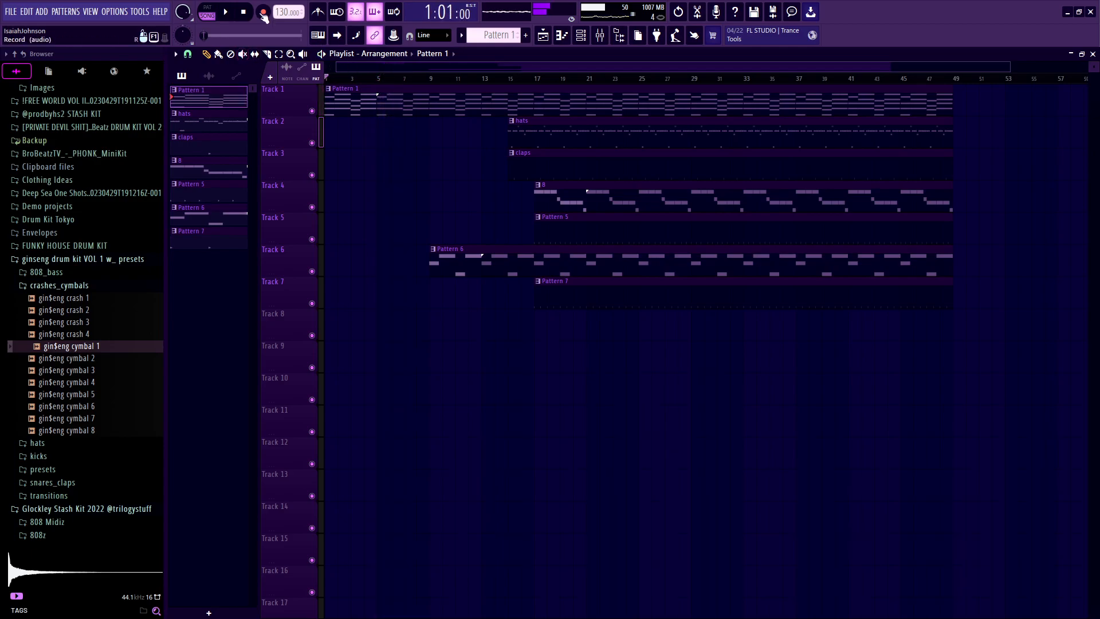
- Mute every playlist clip except the hats and play the arrangement from bar 15
click(243, 54)
click(589, 95)
mouse_move(606, 160)
mouse_down()
mouse_move(606, 209)
mouse_move(535, 322)
mouse_up()
click(511, 78)
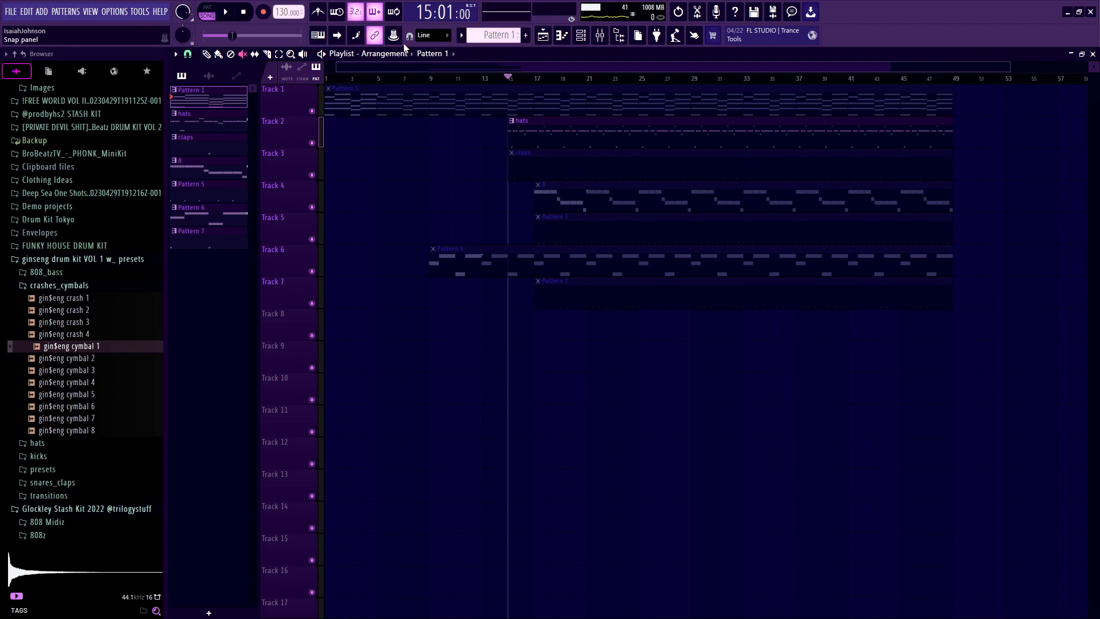
key(space)
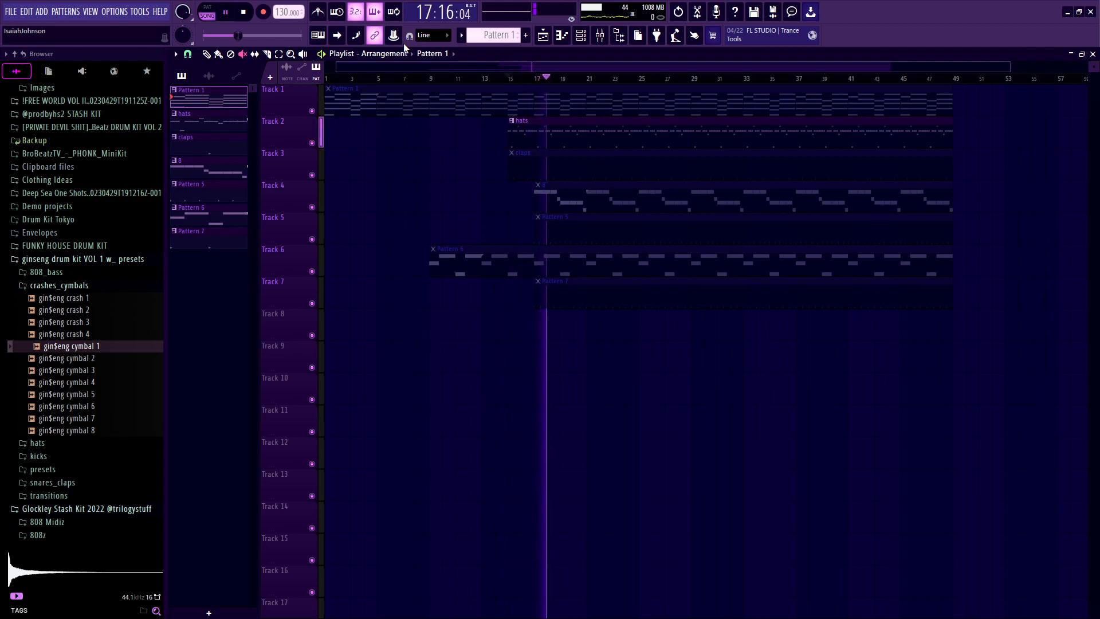
key(space)
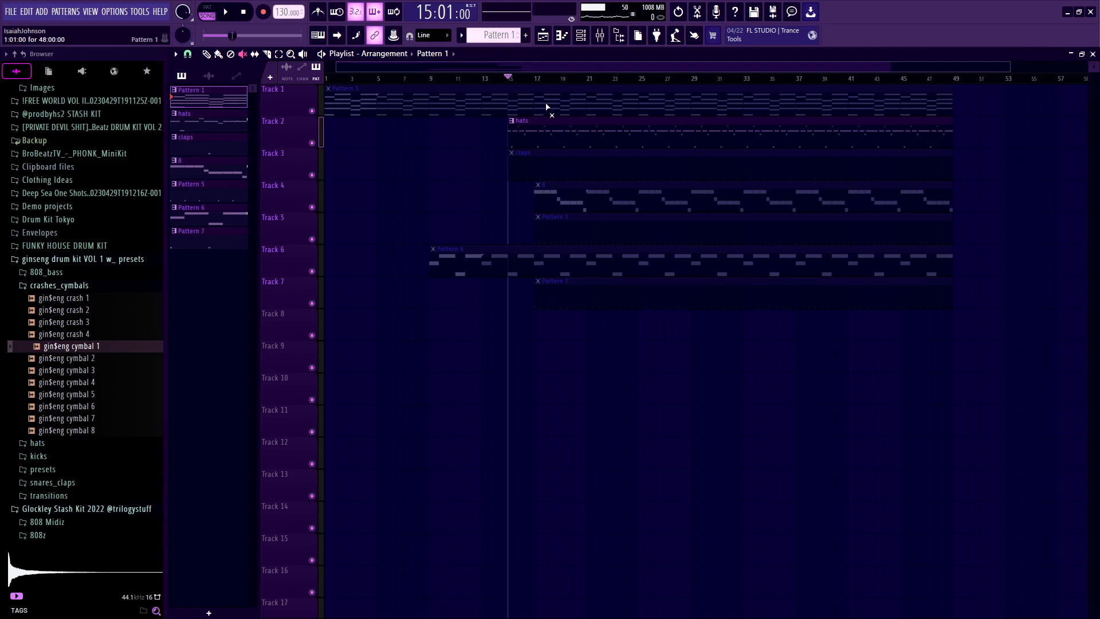
- Select the hats pattern from its playlist clip and show its steps in the channel rack
click(580, 35)
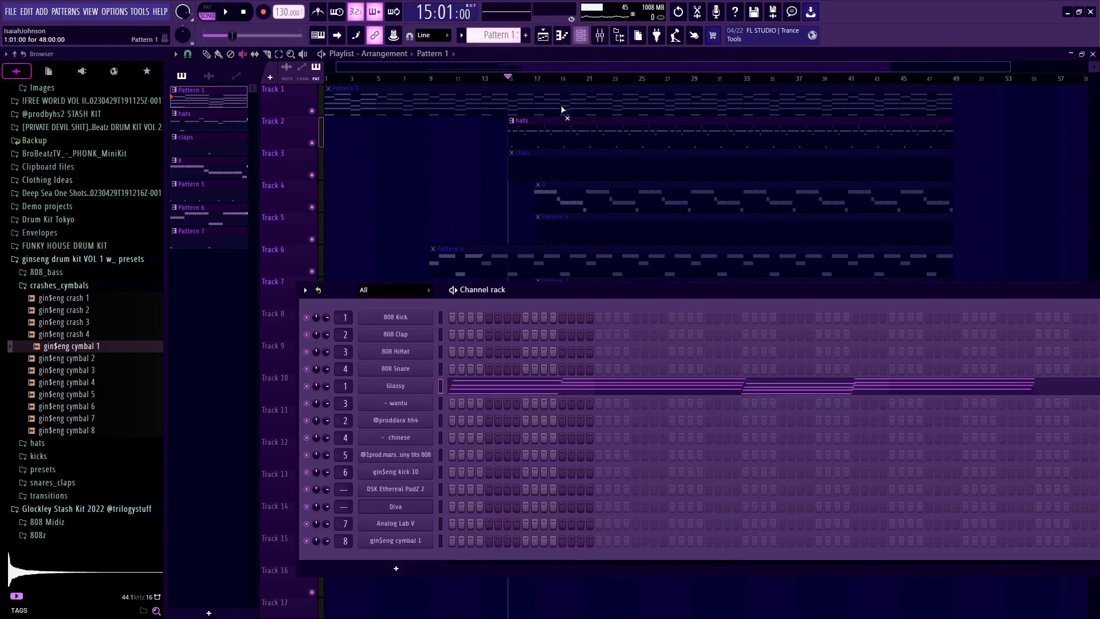
click(562, 128)
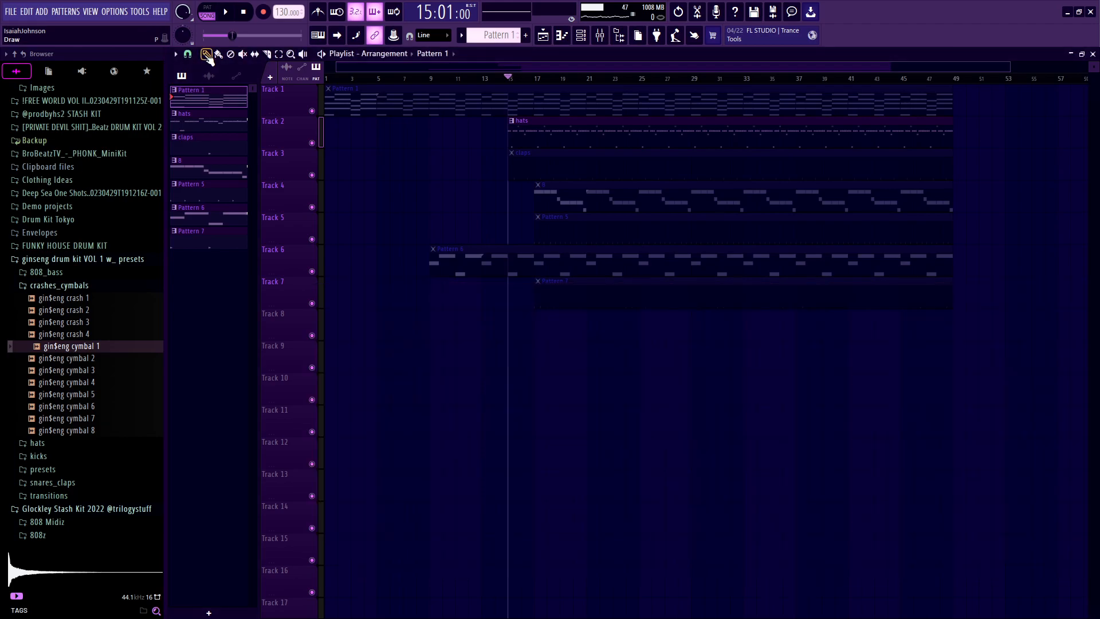
double_click(562, 128)
click(1082, 54)
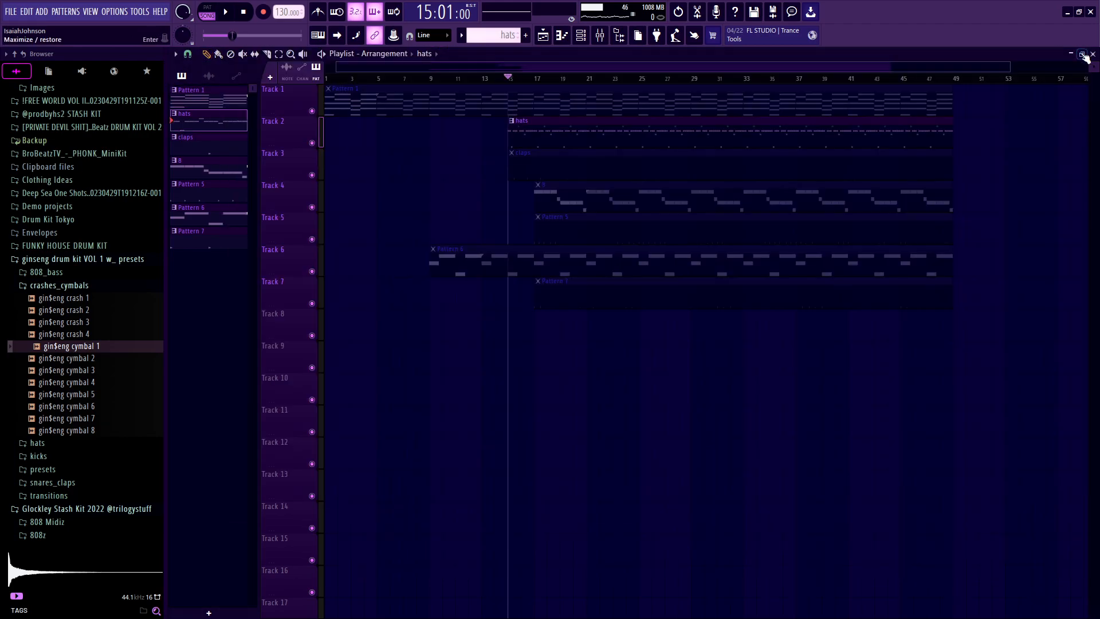
click(581, 35)
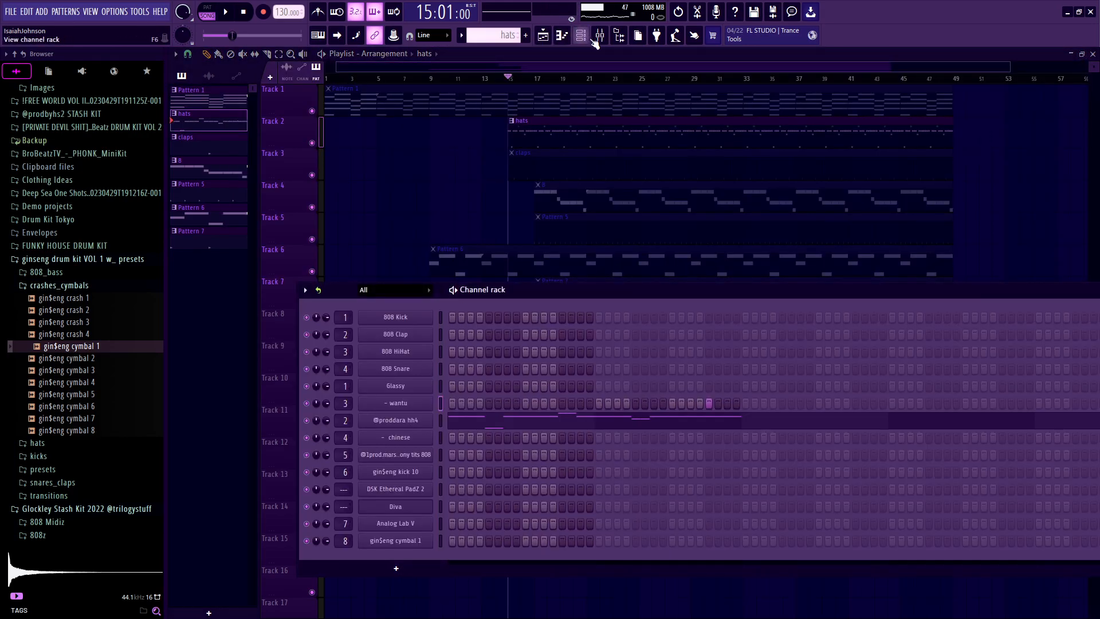
- Inspect the Fruity Reeverb 2 settings on mixer Insert 2 and close the mixer
click(602, 36)
click(271, 106)
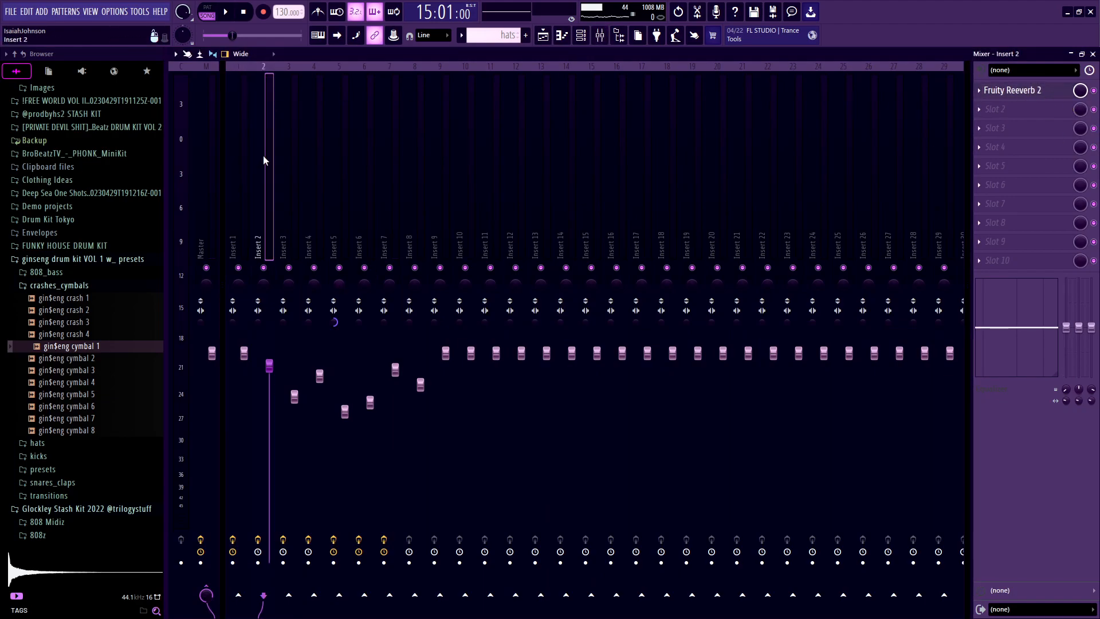
click(1040, 92)
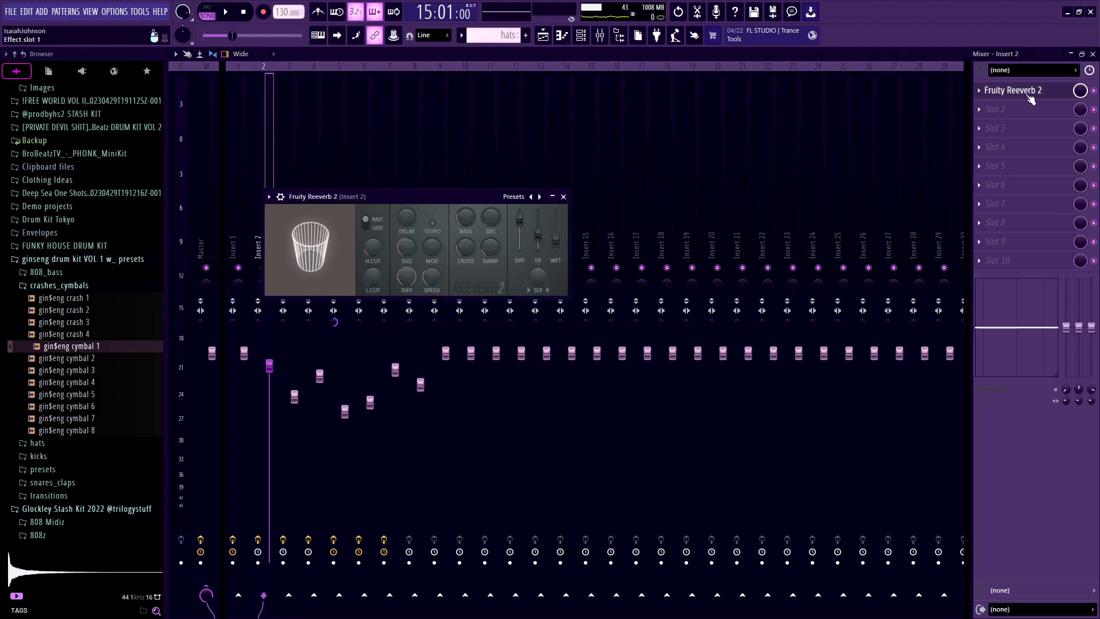
click(564, 196)
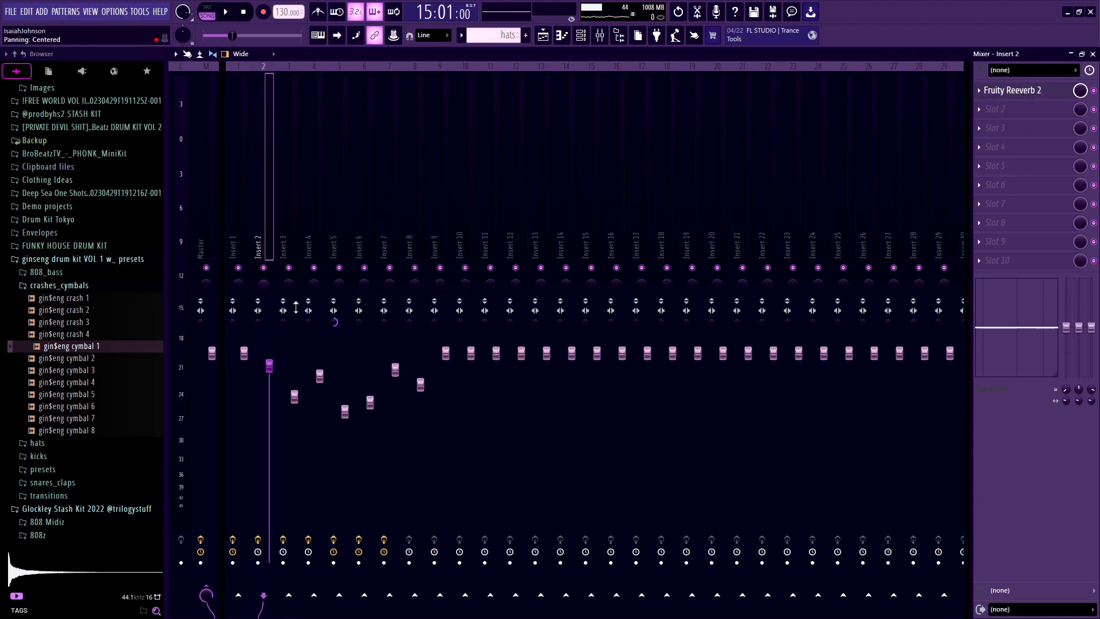
click(1093, 54)
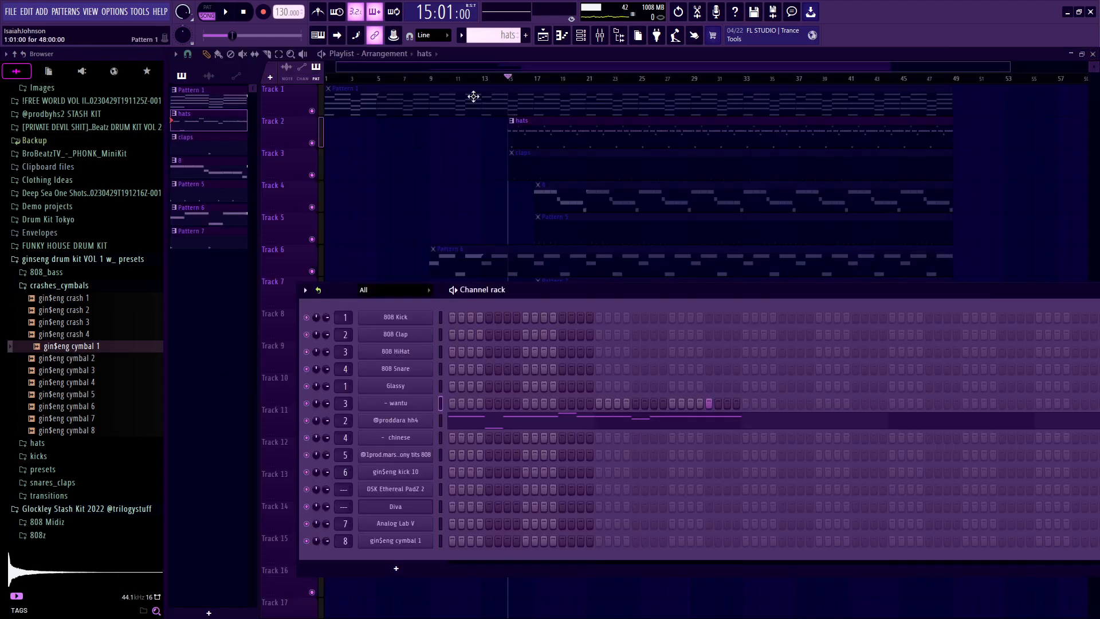
- Unmute the claps clip on Track 3 and play it together with the hats from bar 15
click(244, 55)
click(567, 159)
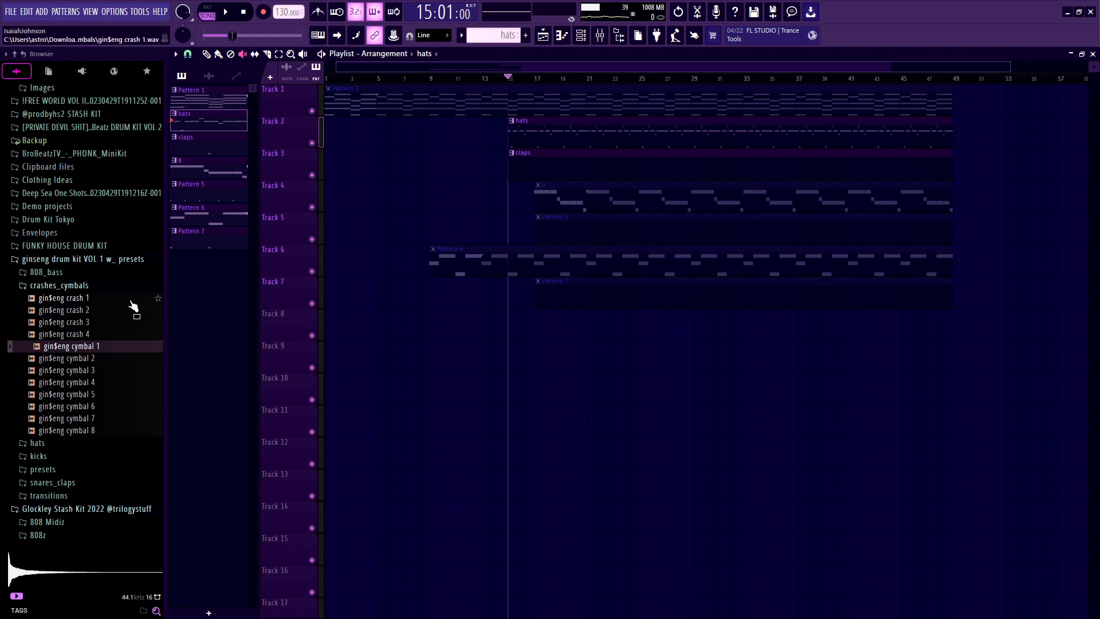
key(space)
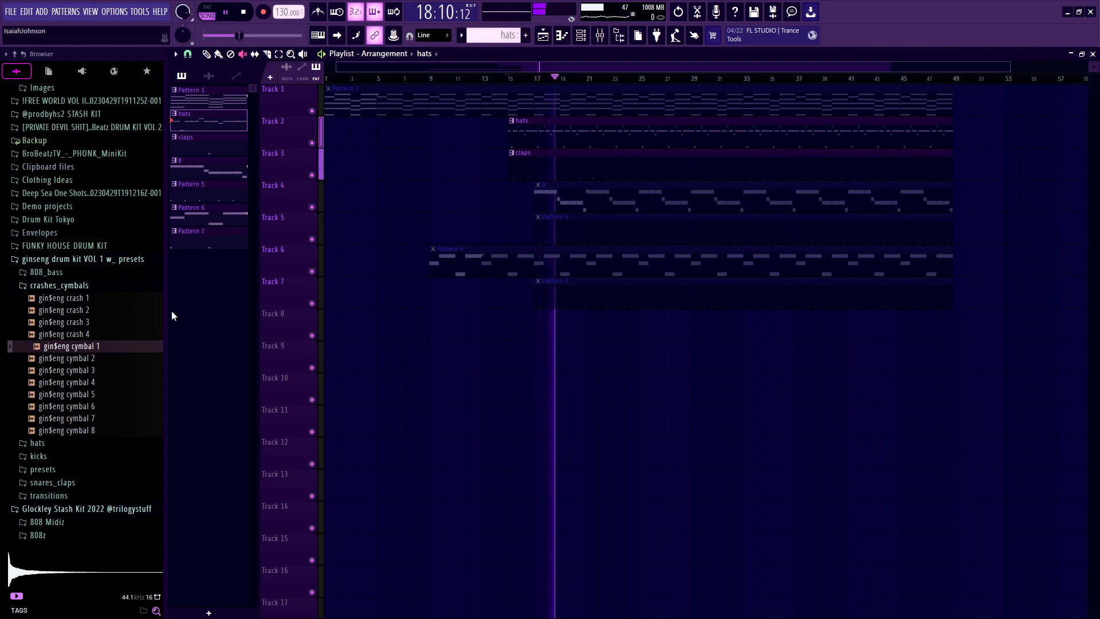
key(space)
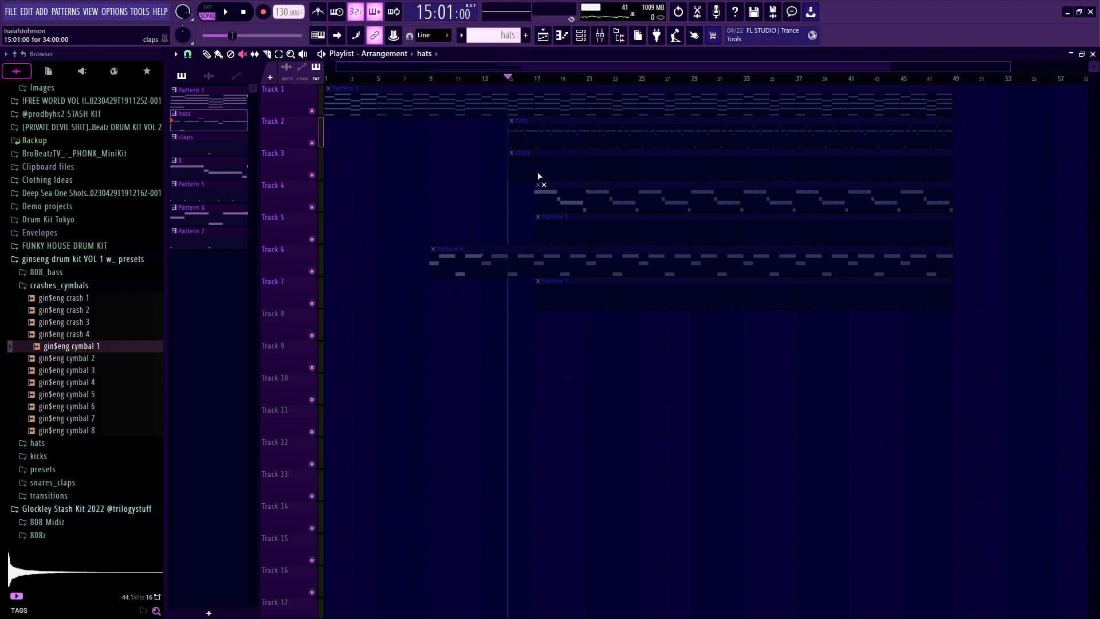
- Leave only the Track 4 clip unmuted in the playlist and set the playhead to bar 17
scroll(565, 295, up, 3)
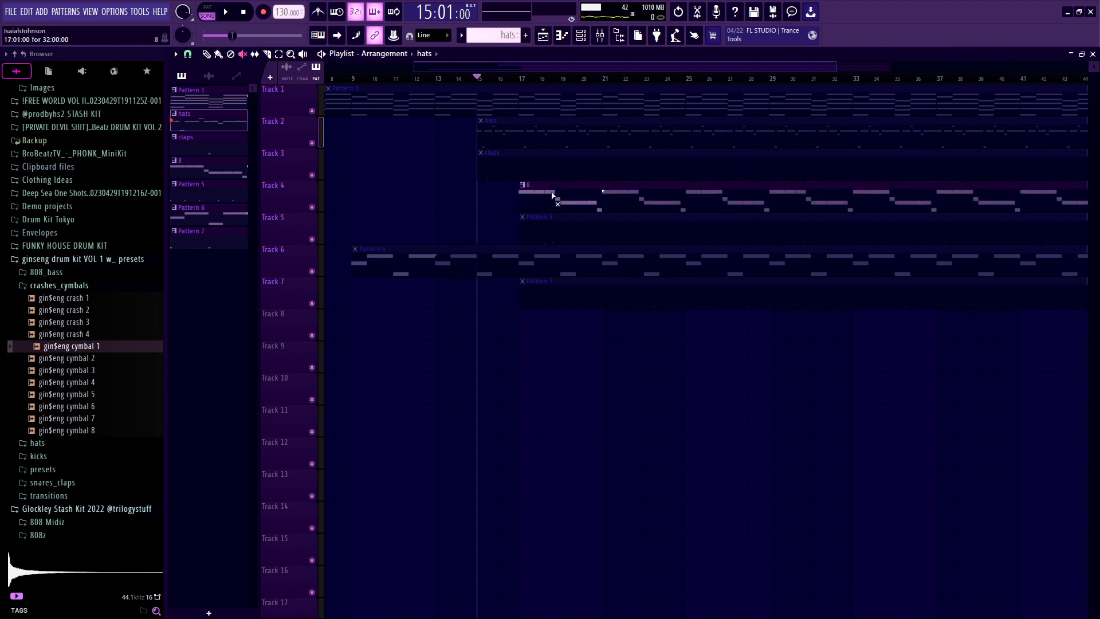
scroll(552, 191, down, 3)
click(538, 78)
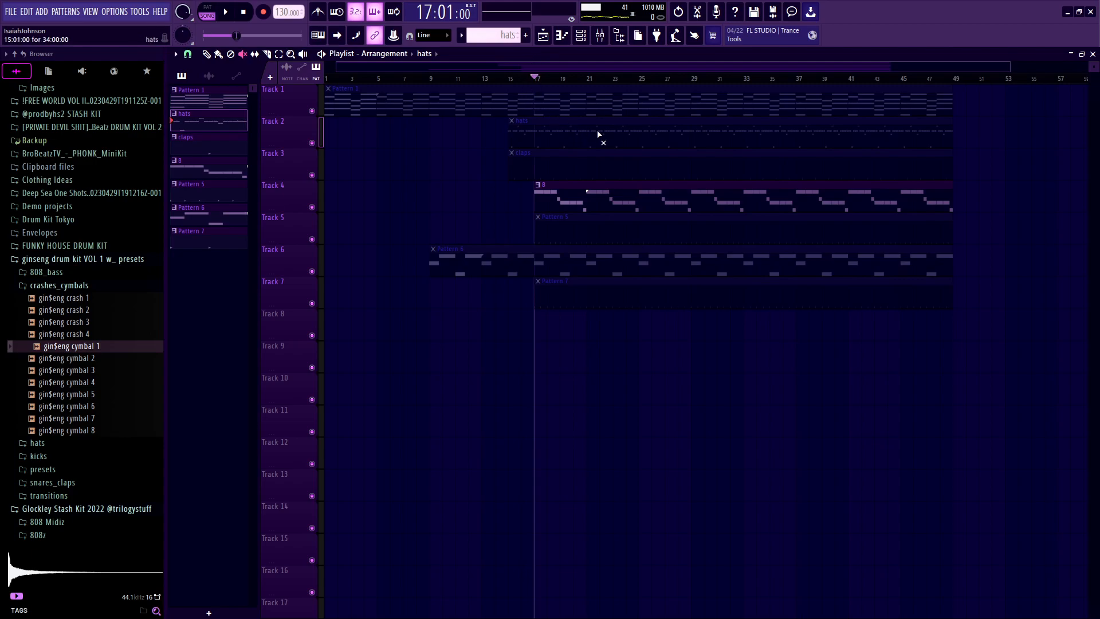
- Play the isolated Track 4 clip from bar 17 and stop playback
key(space)
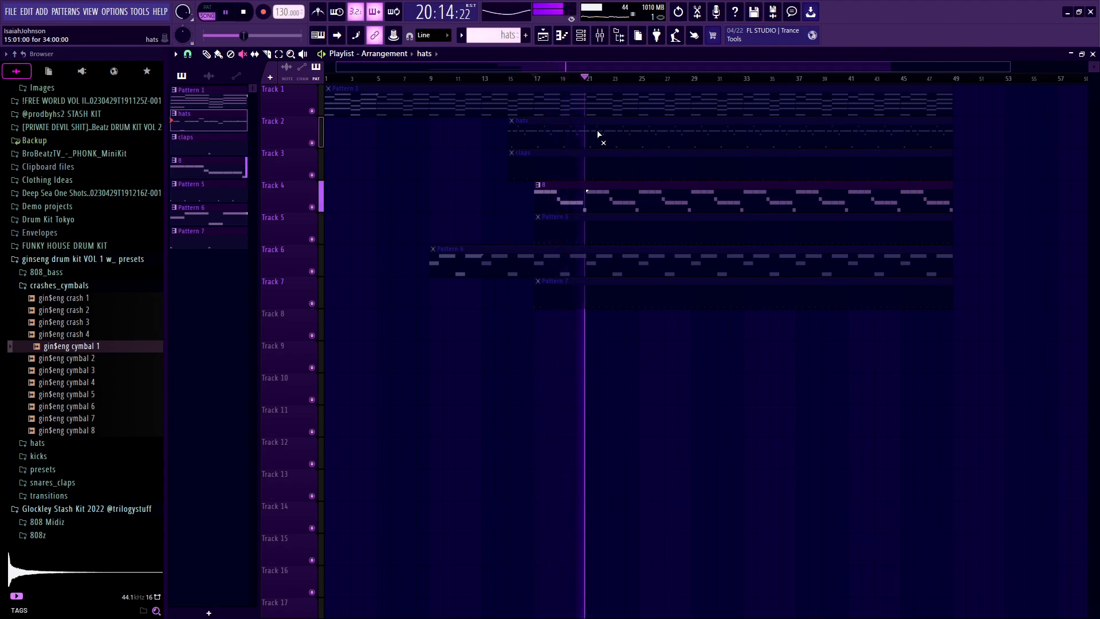
key(space)
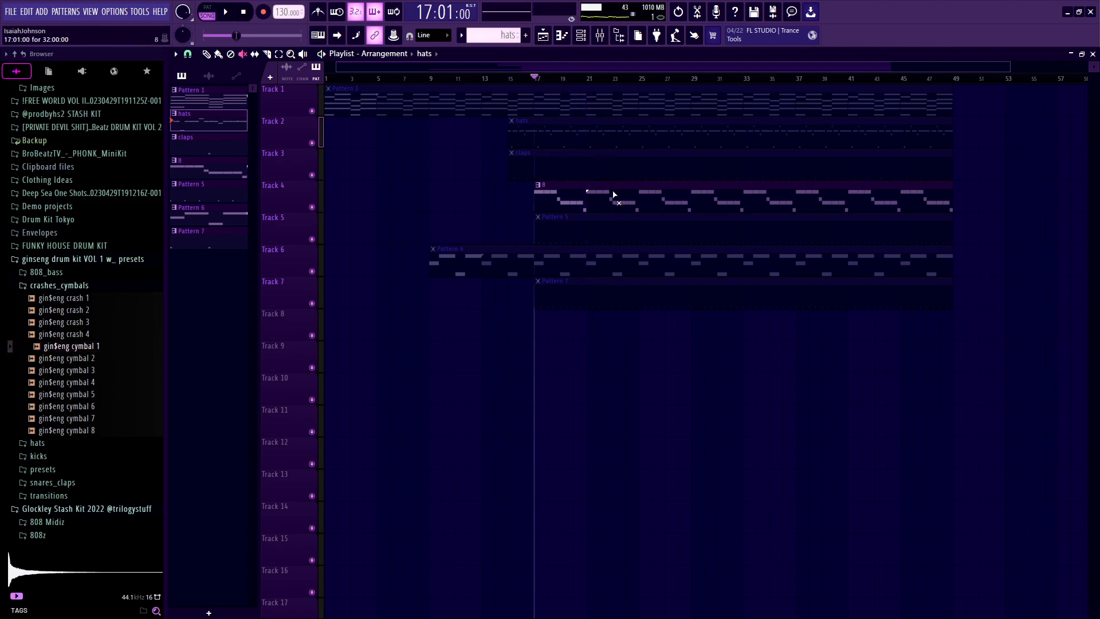
- Mute the Track 4 clip, unmute the Pattern 5 clip on Track 5, and play it alone from bar 17
scroll(597, 218, down, 2)
scroll(543, 289, up, 4)
scroll(539, 290, up, 2)
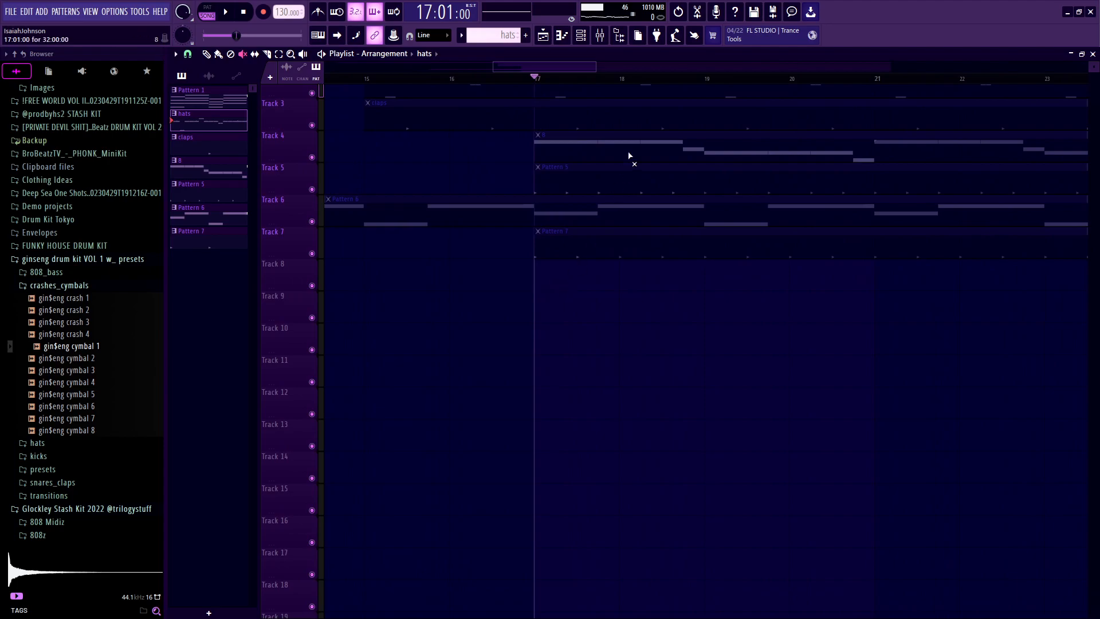
scroll(545, 167, down, 4)
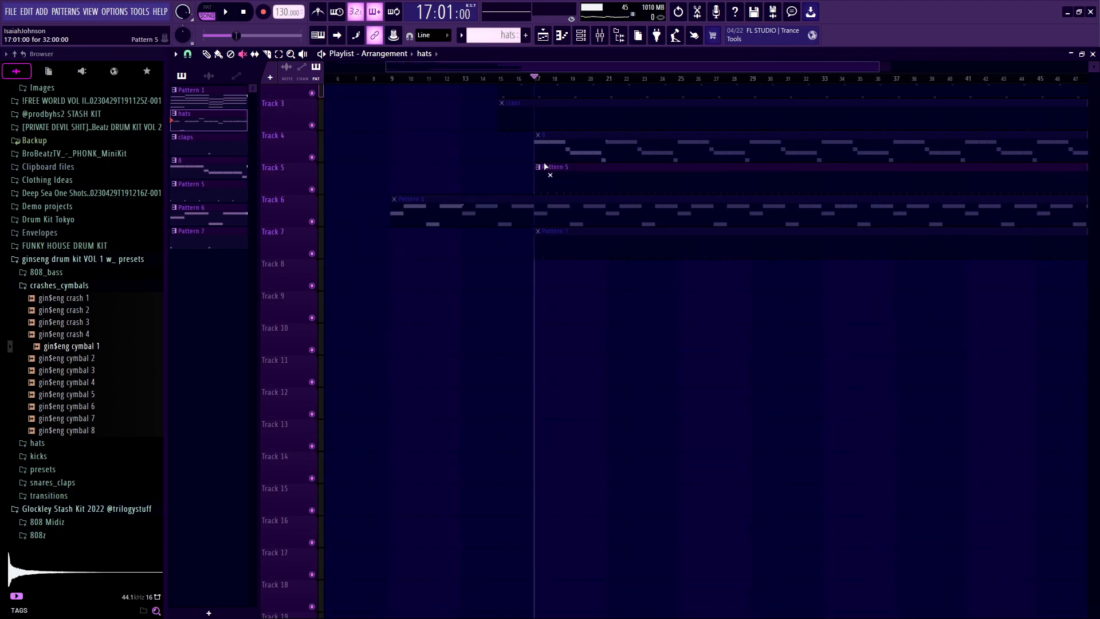
scroll(545, 167, down, 2)
scroll(545, 170, up, 2)
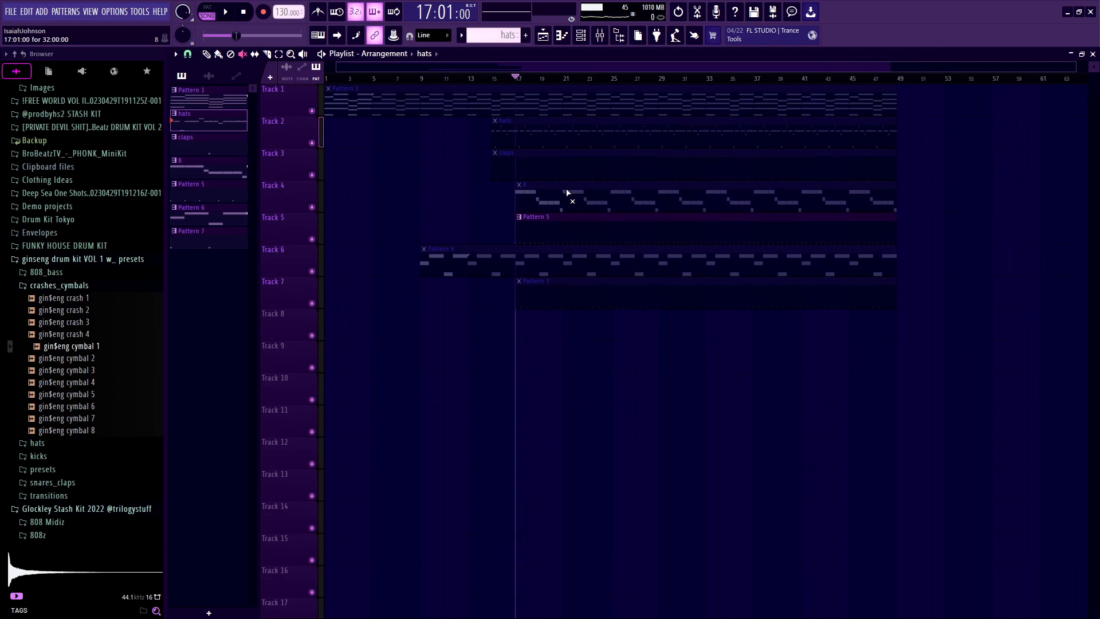
key(space)
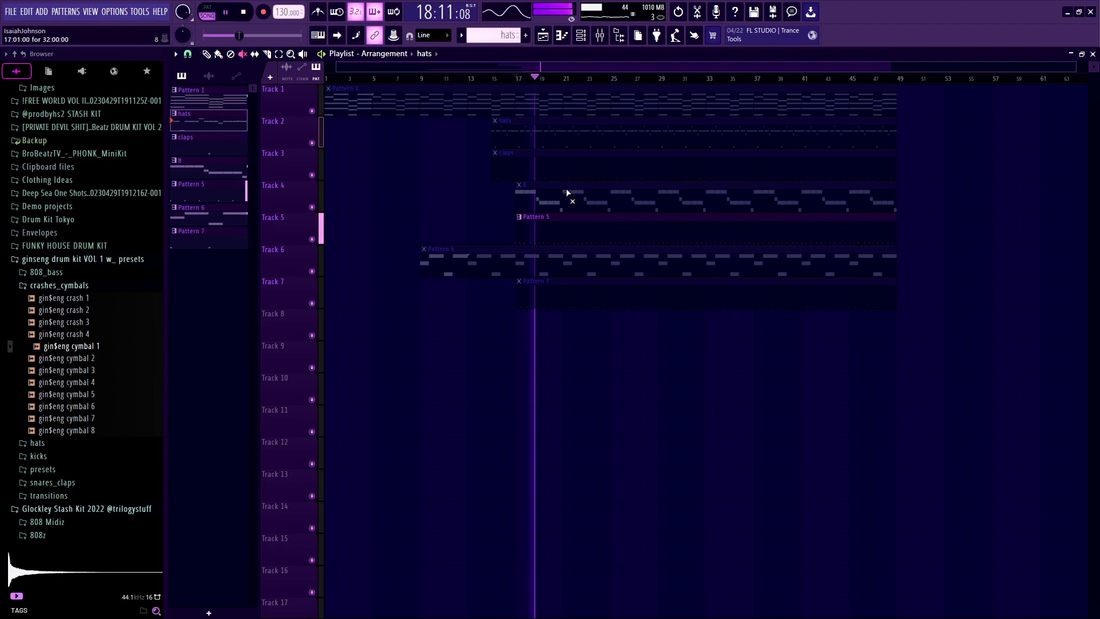
scroll(568, 193, up, 1)
key(space)
- Unmute the Track 4 clip and play it together with Pattern 5 from bar 17
scroll(567, 193, up, 2)
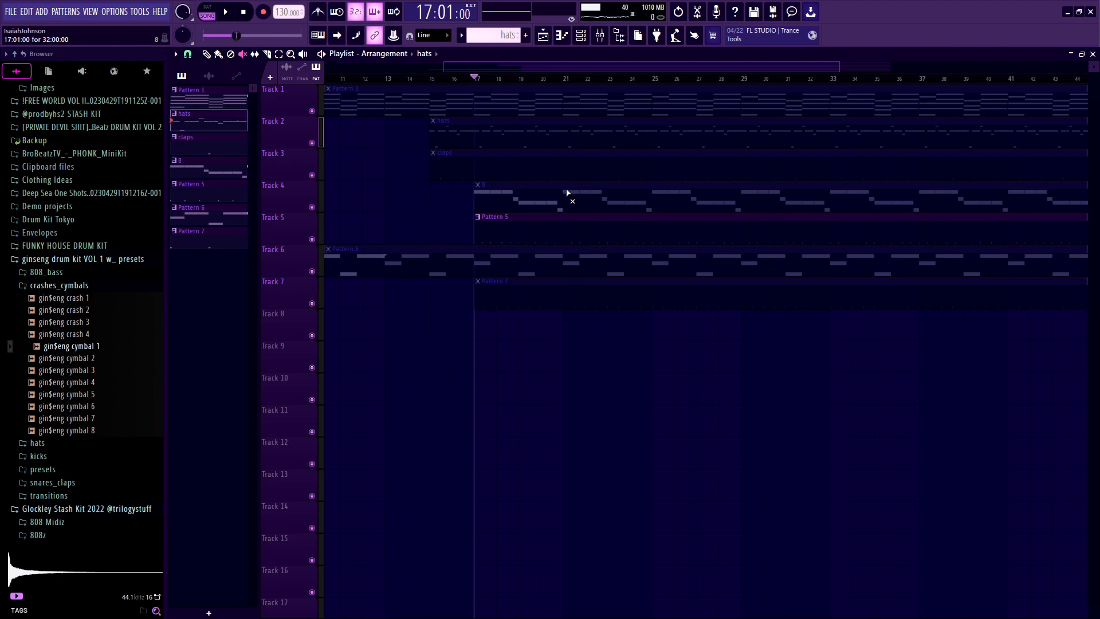
scroll(567, 193, up, 1)
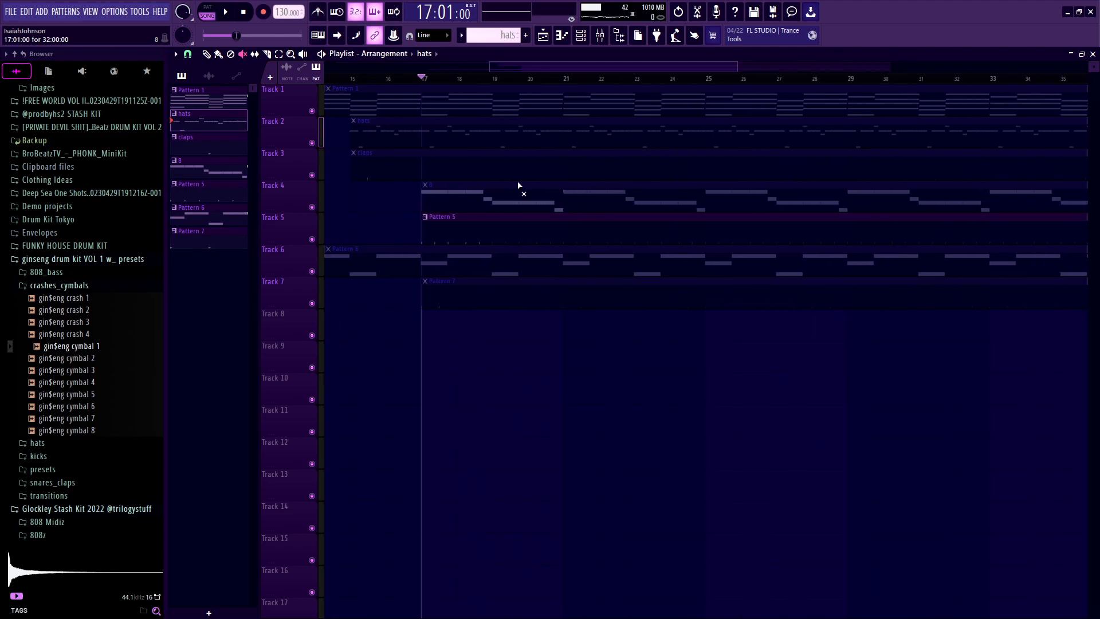
scroll(520, 185, up, 1)
key(space)
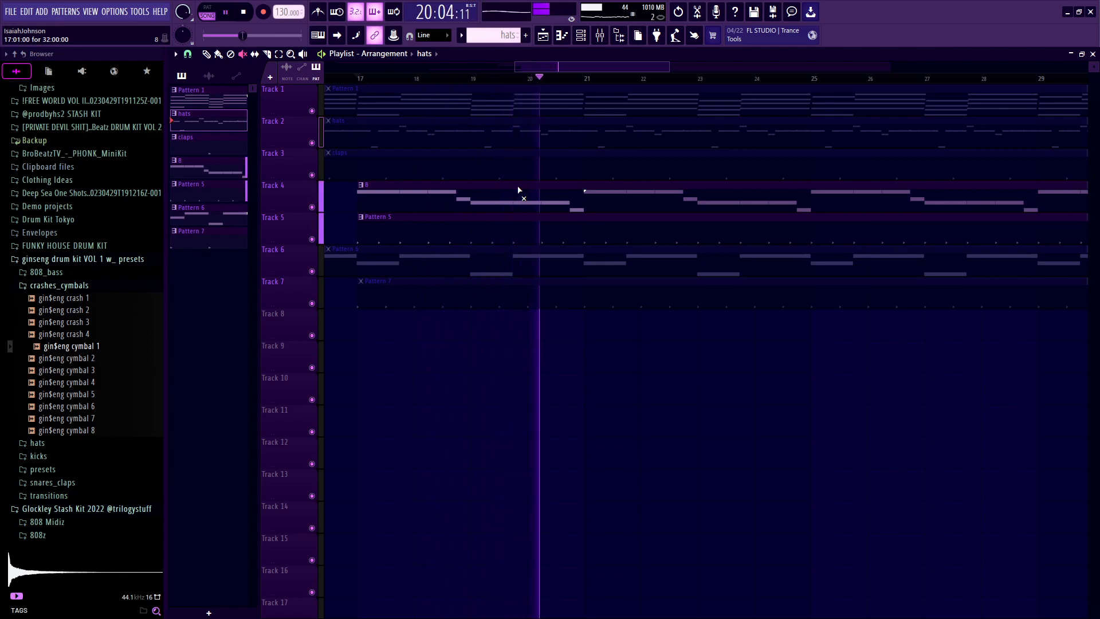
scroll(519, 189, down, 2)
key(space)
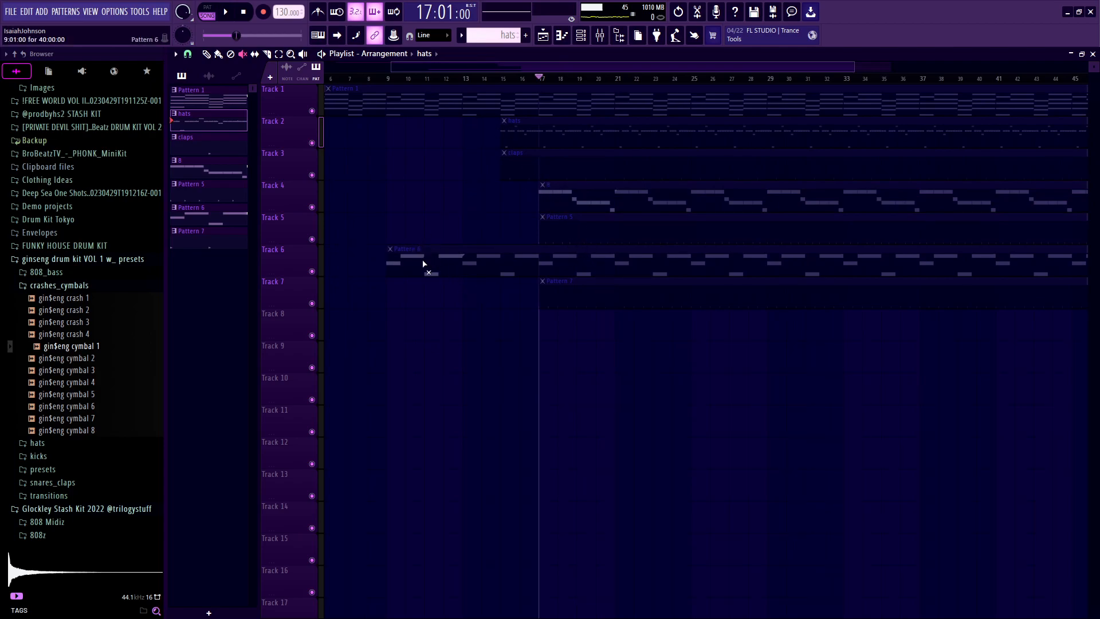
- Leave only the Pattern 6 clip on Track 6 unmuted and play it from bar 9
scroll(447, 259, down, 2)
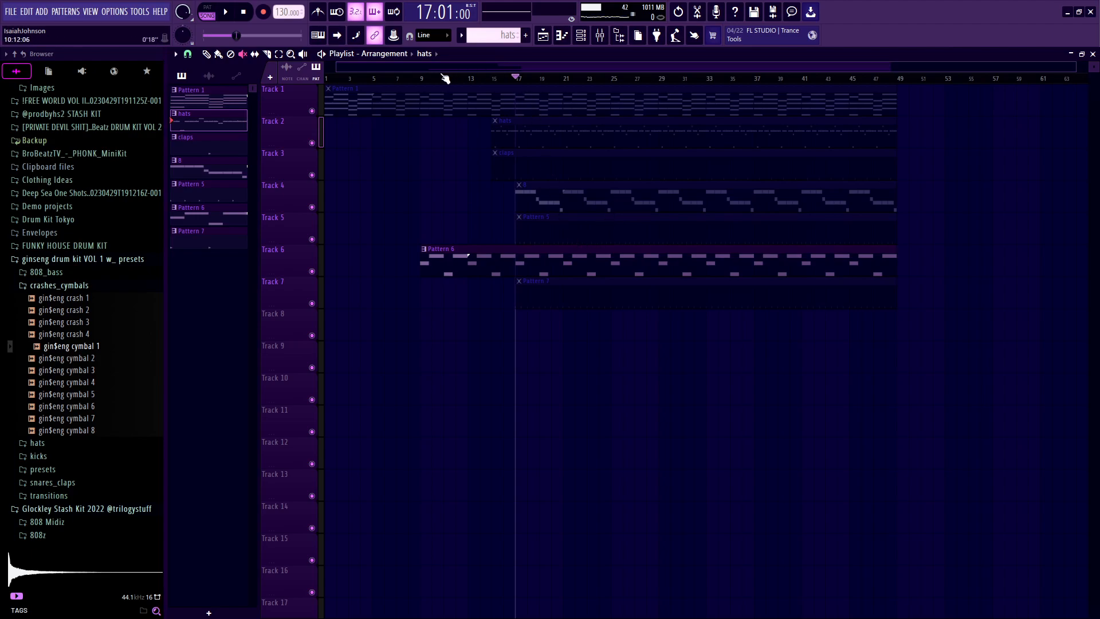
click(423, 79)
key(space)
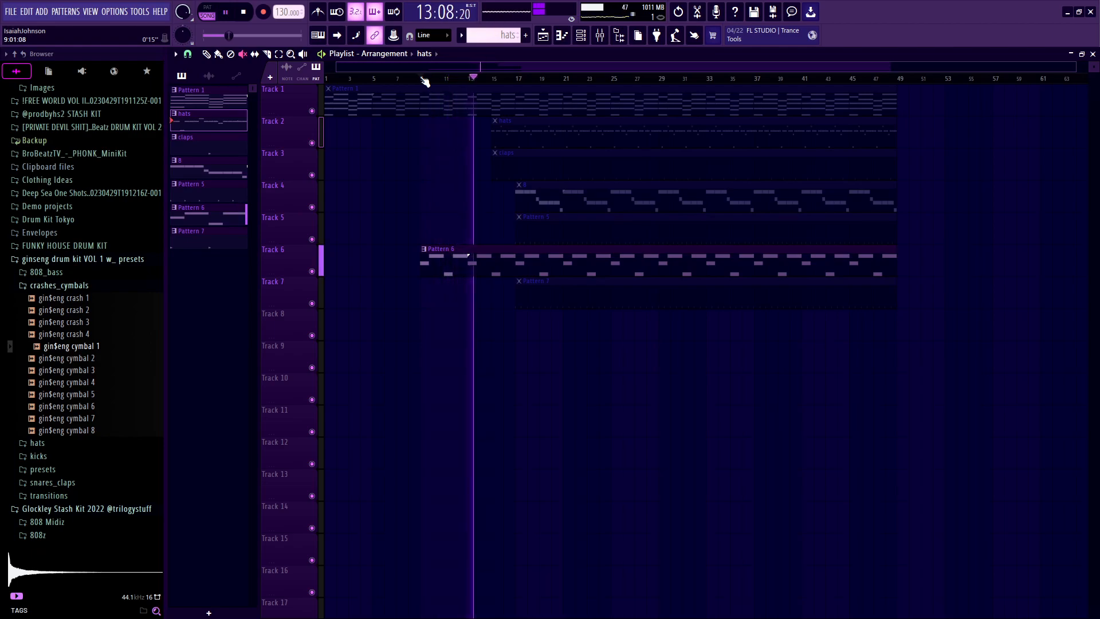
key(space)
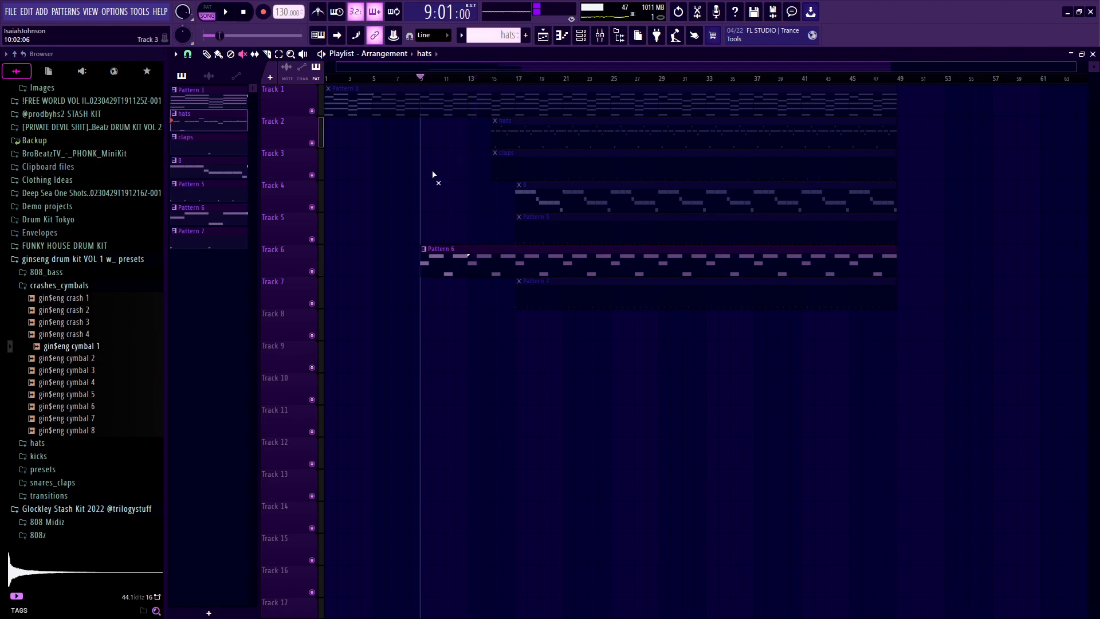
- Select Pattern 6 from its playlist clip and show its Analog Lab V notes in the channel rack
click(244, 13)
click(207, 54)
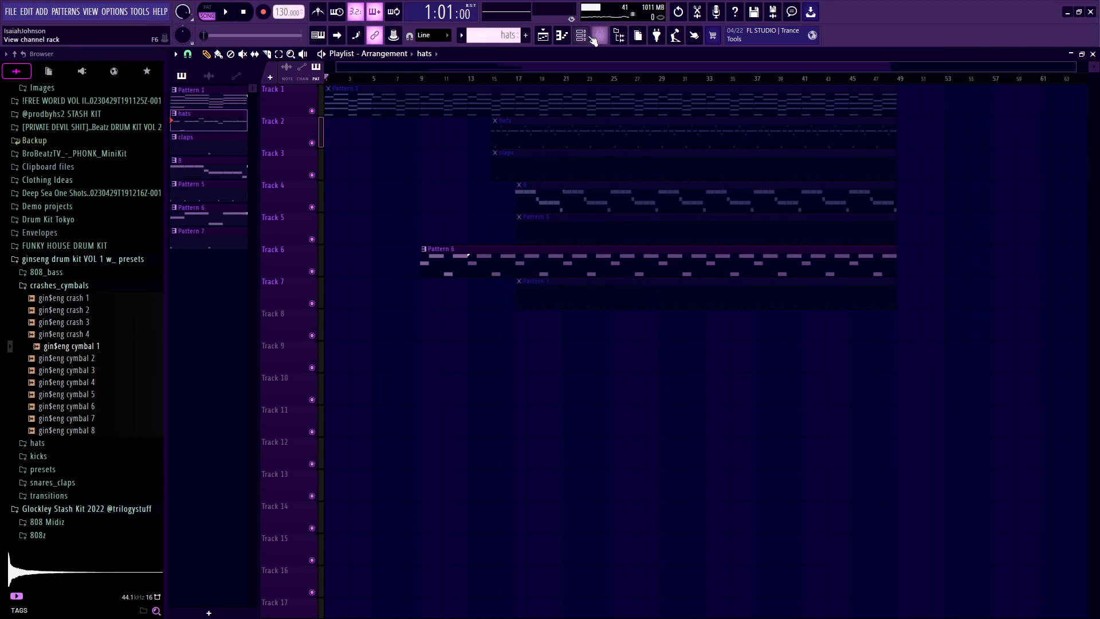
click(581, 35)
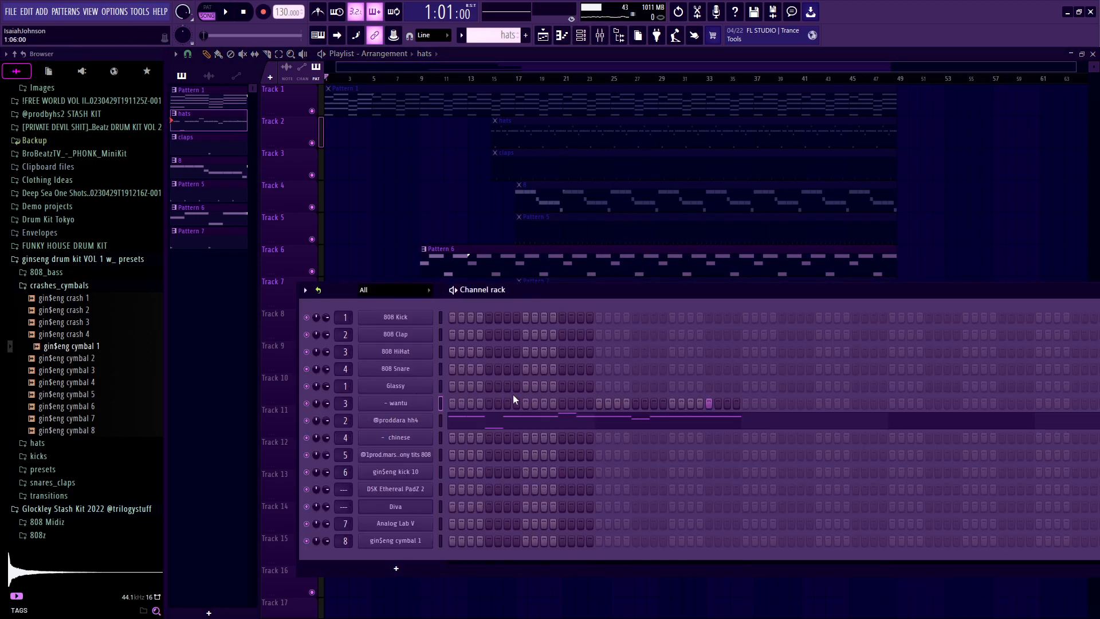
double_click(562, 259)
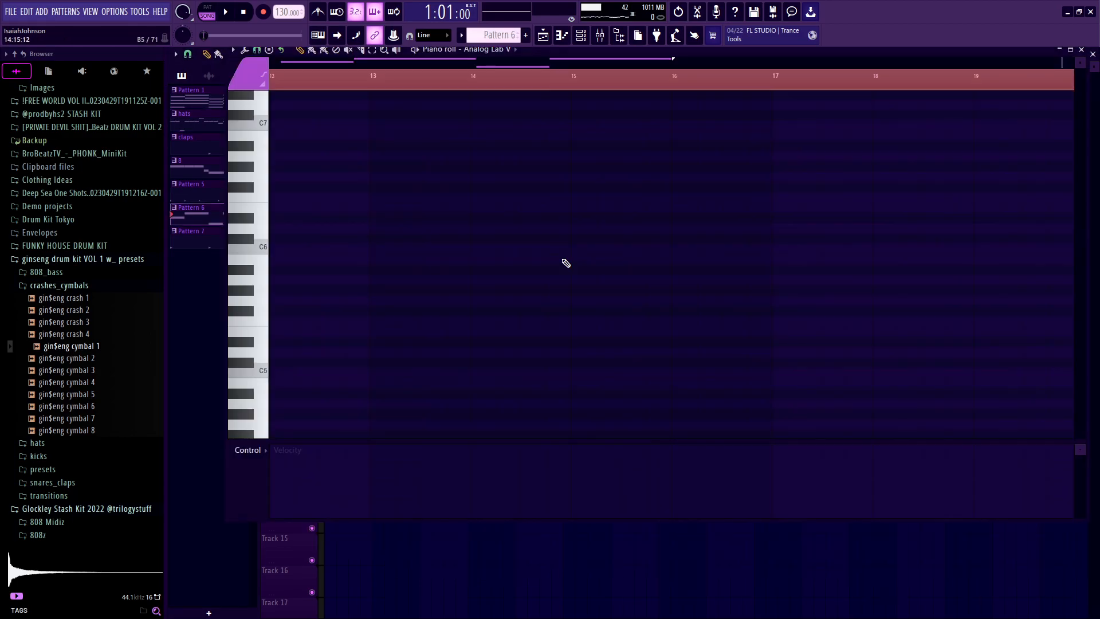
click(1082, 49)
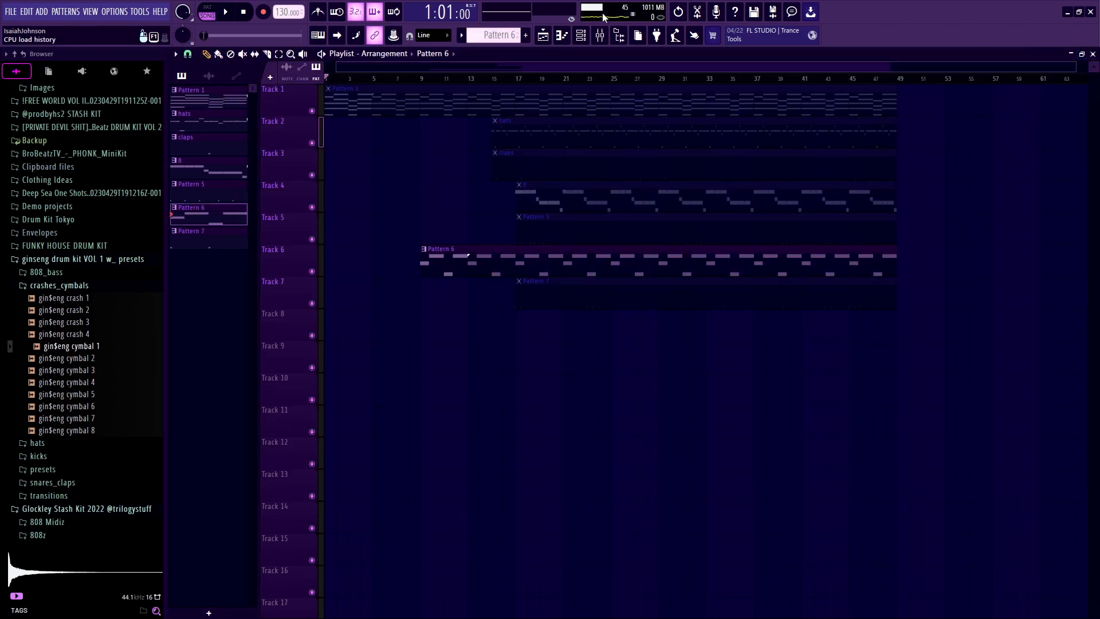
click(581, 35)
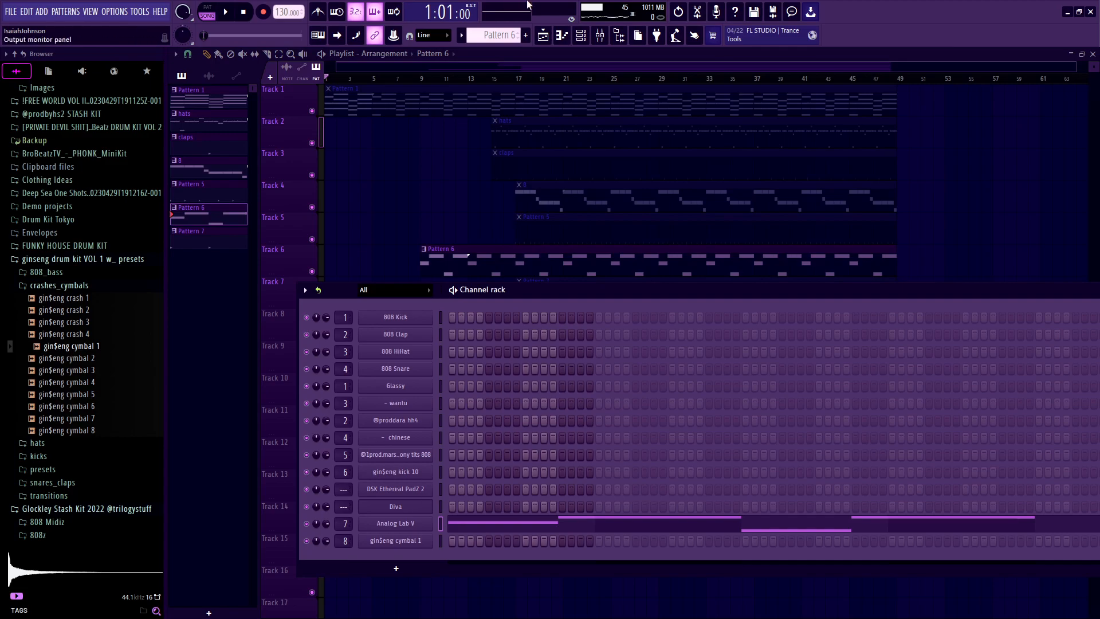
- Inspect the Blackhole settings on mixer Insert 7 and disable the effect
click(600, 35)
click(395, 129)
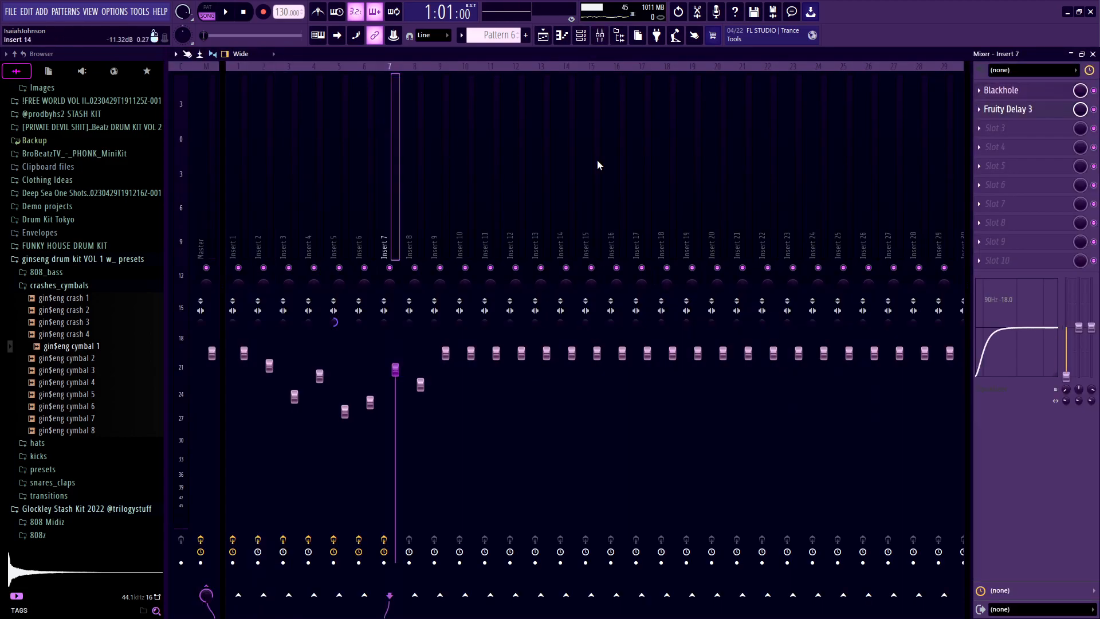
click(1057, 91)
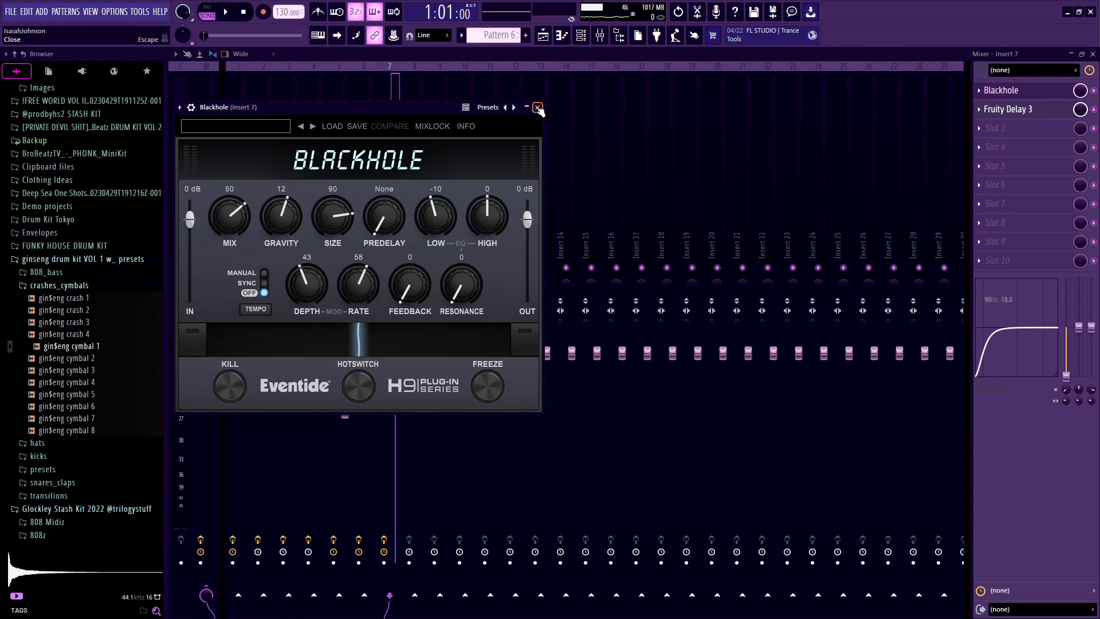
click(1095, 90)
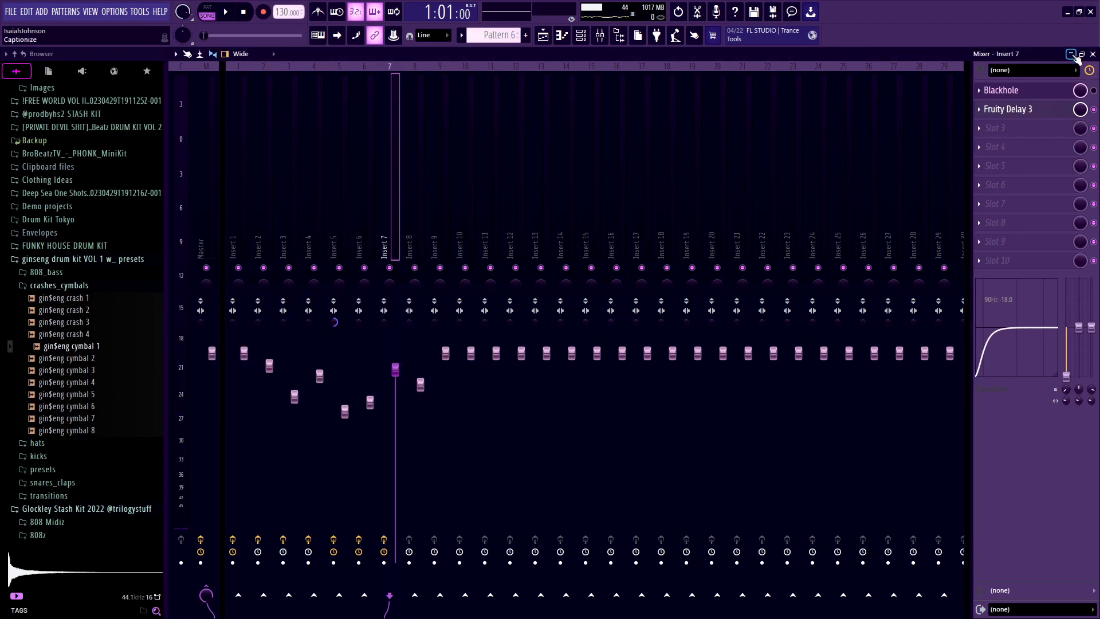
click(1071, 54)
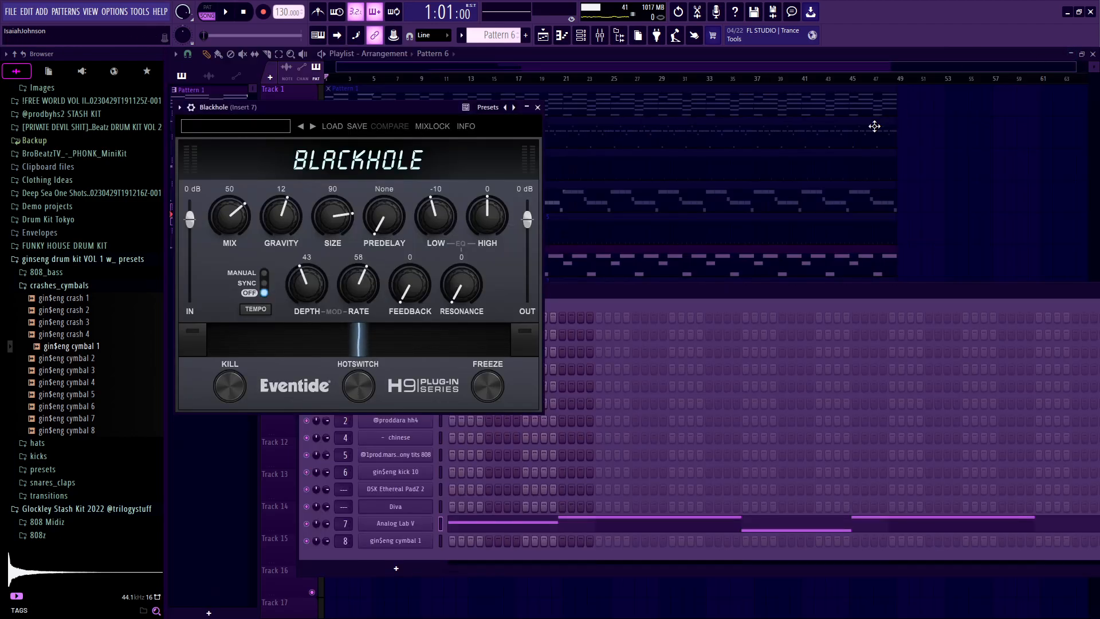
click(537, 107)
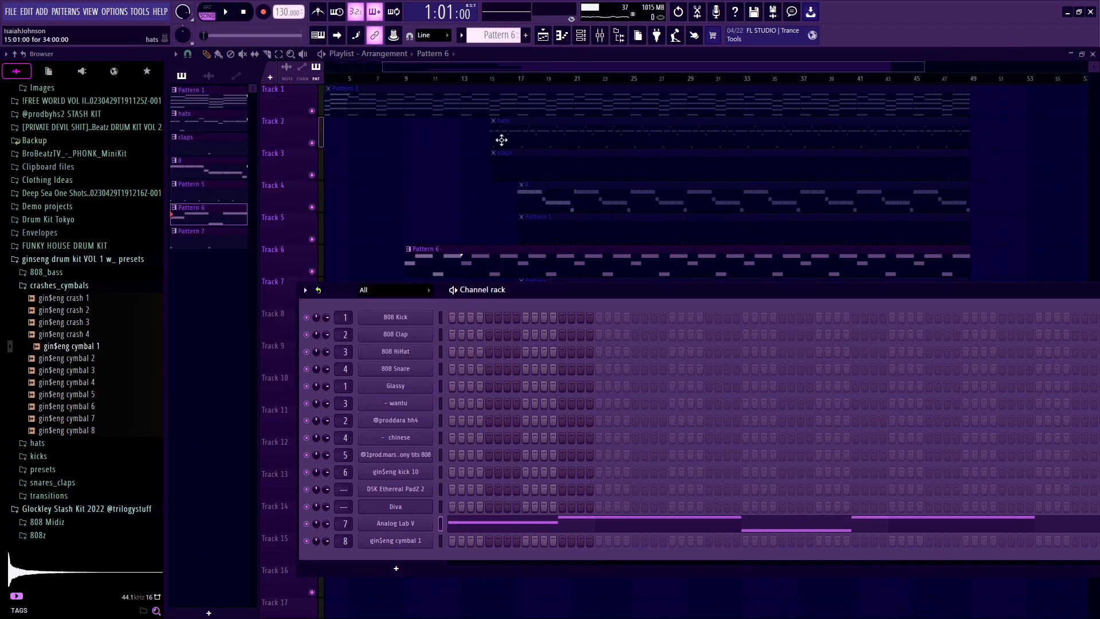
- Play Pattern 6 from bar 9 with Blackhole disabled while showing Insert 7 in the mixer
click(393, 77)
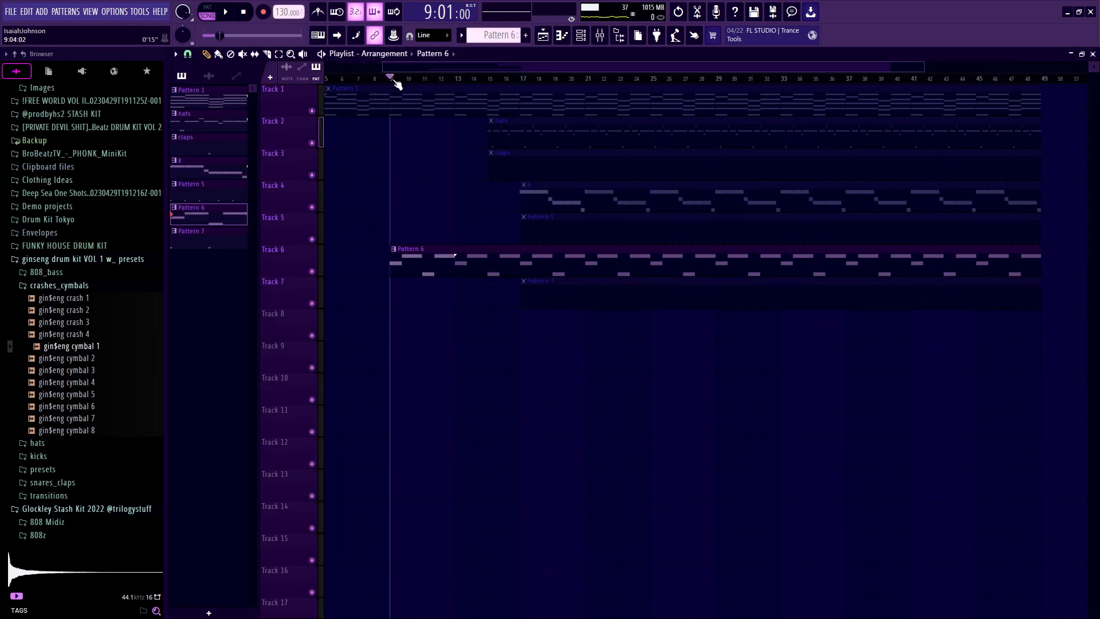
key(space)
click(600, 36)
double_click(773, 125)
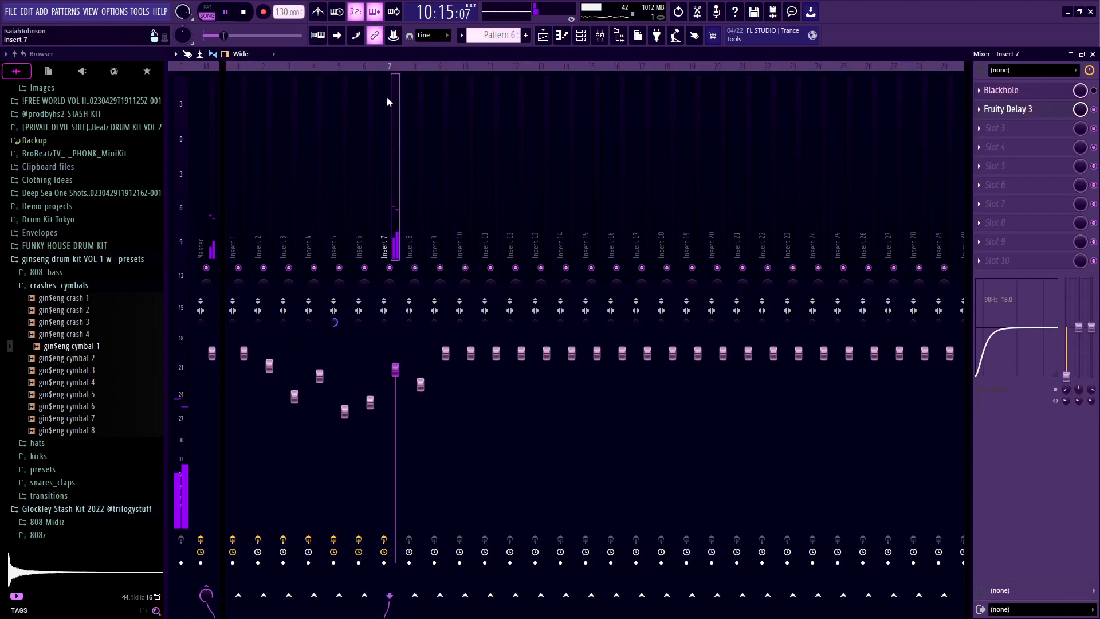
key(space)
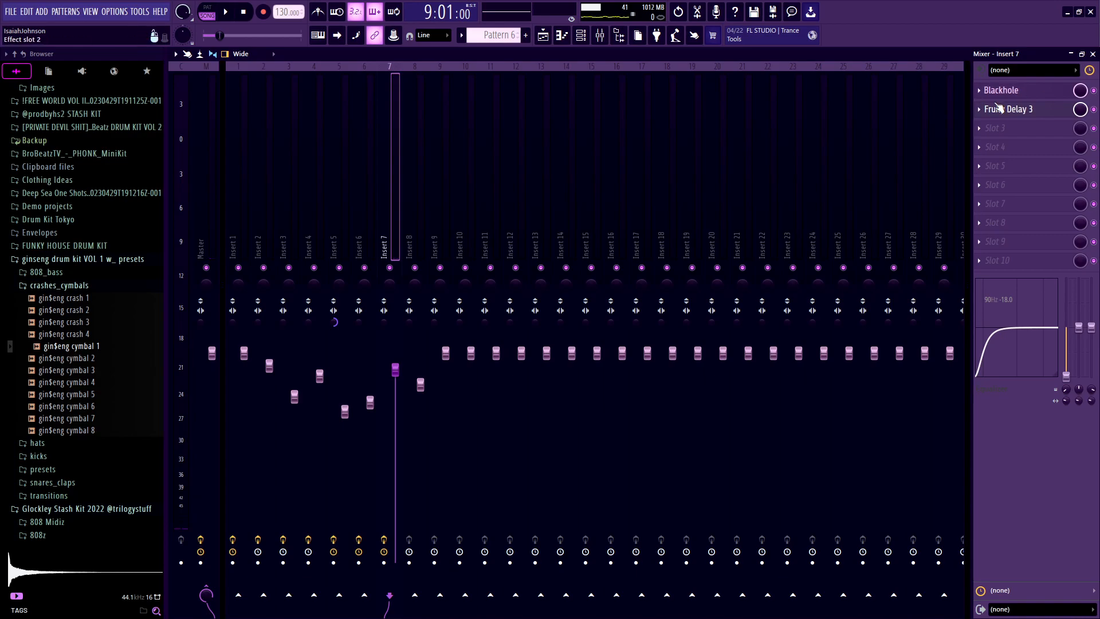
- Play Pattern 6 from bar 9 with Blackhole re-enabled on Insert 7 and close the mixer
key(space)
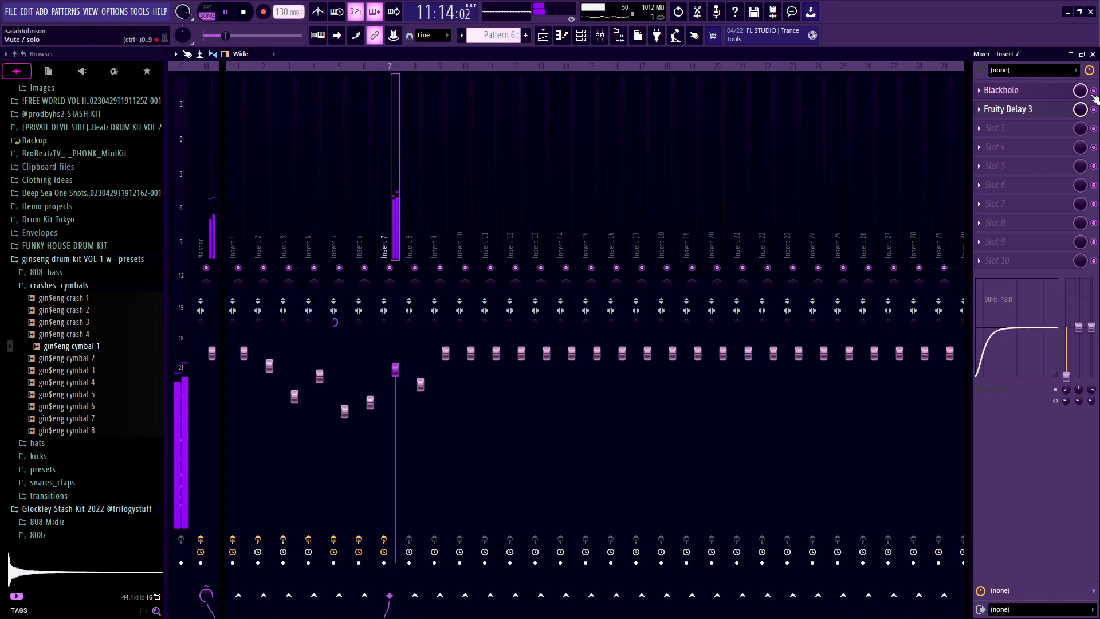
key(space)
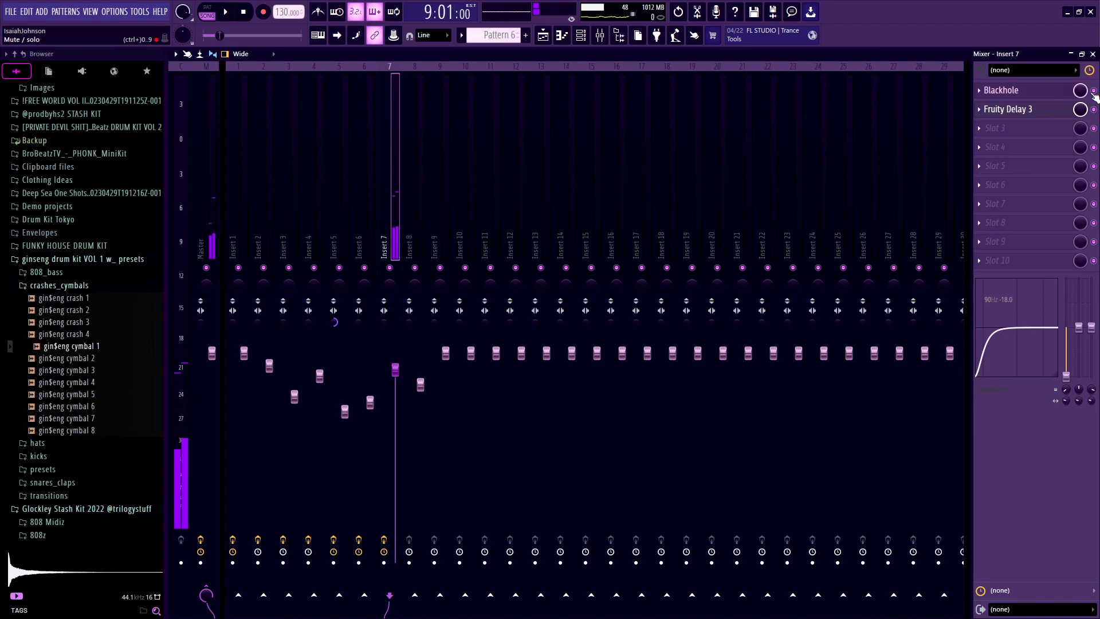
click(1093, 54)
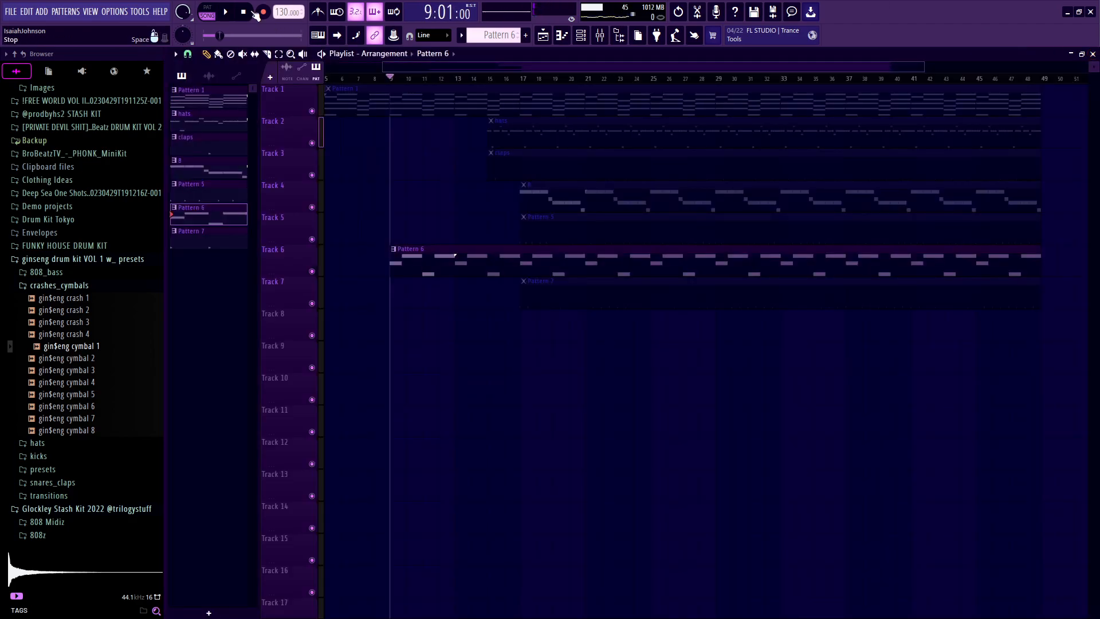
- Mute the Pattern 6 clip and leave only the Pattern 7 clip on Track 7 unmuted
click(243, 54)
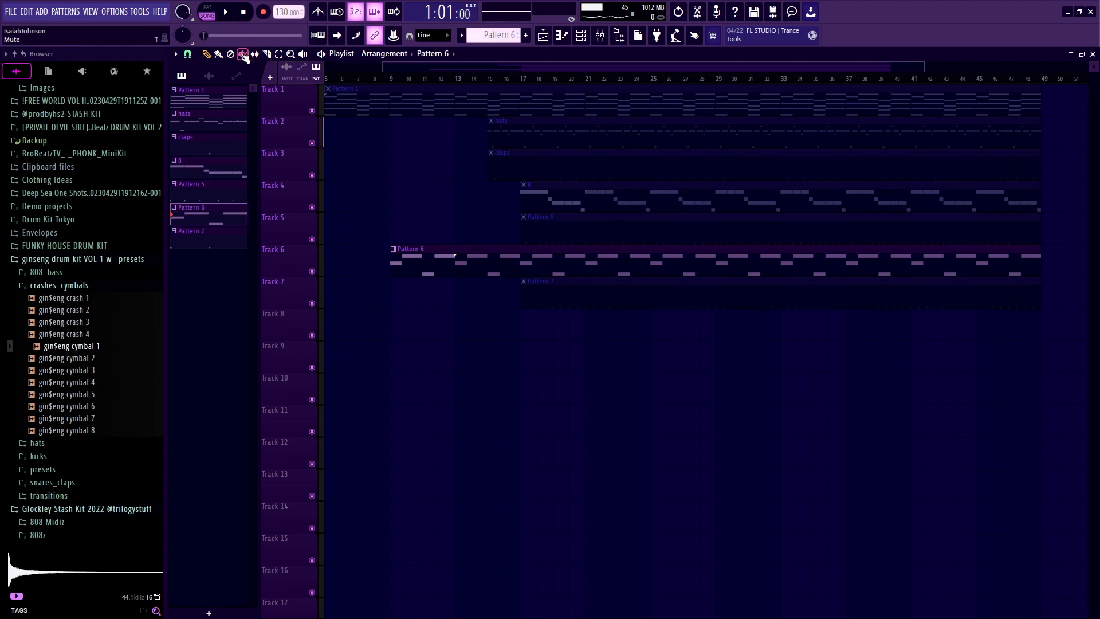
click(207, 54)
click(204, 76)
click(243, 56)
click(548, 271)
click(549, 286)
scroll(549, 286, right, 2)
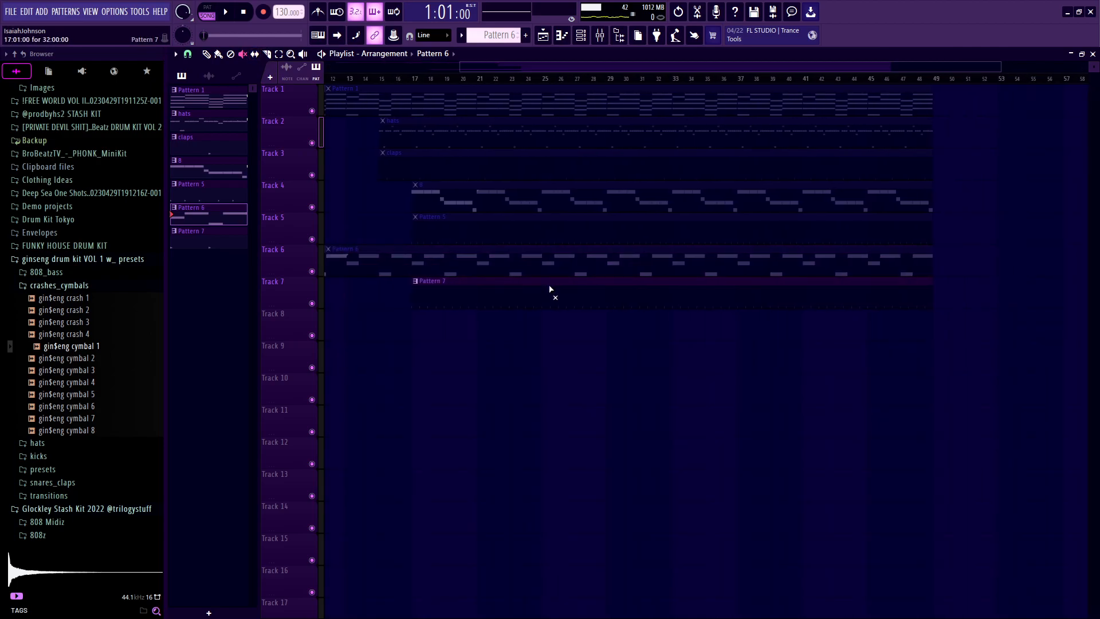
scroll(431, 255, up, 3)
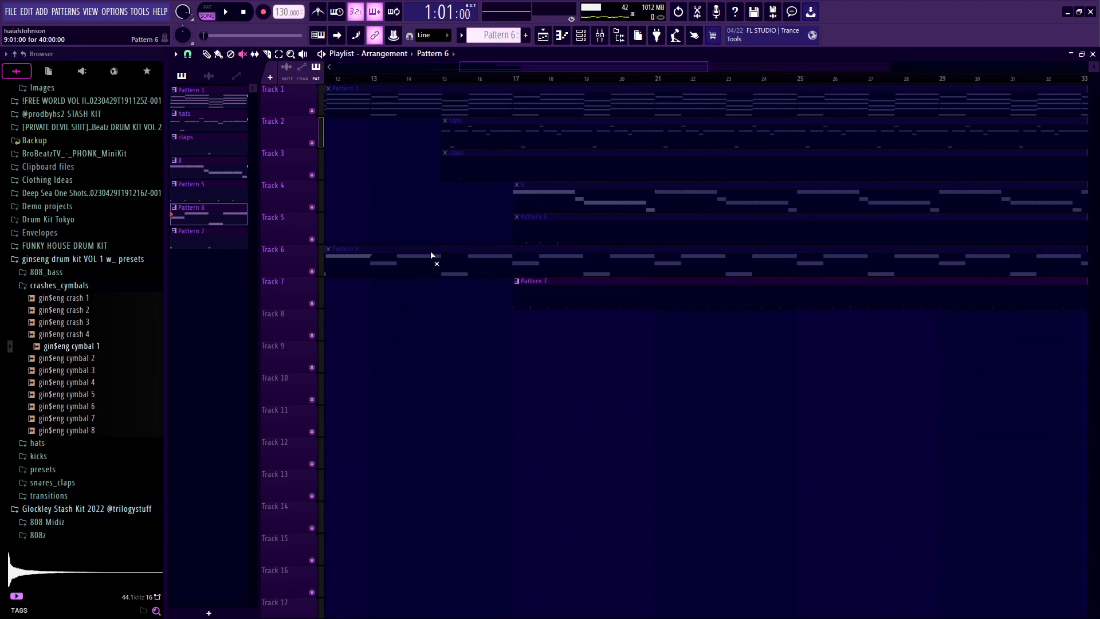
- Set the playhead to bar 17 and play the isolated Pattern 7 clip
click(514, 80)
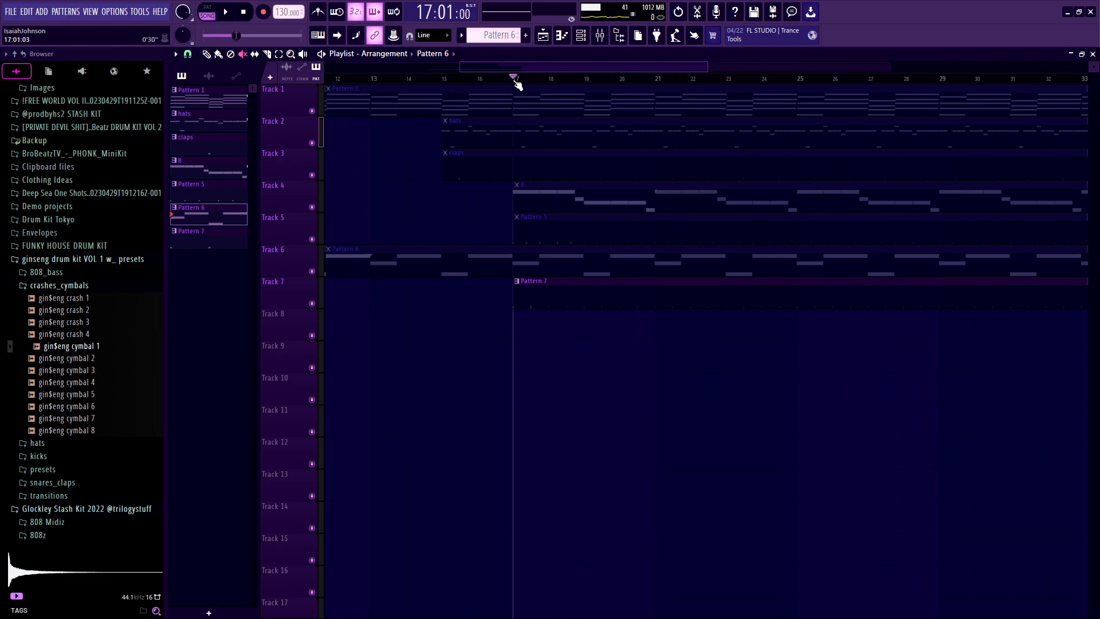
key(space)
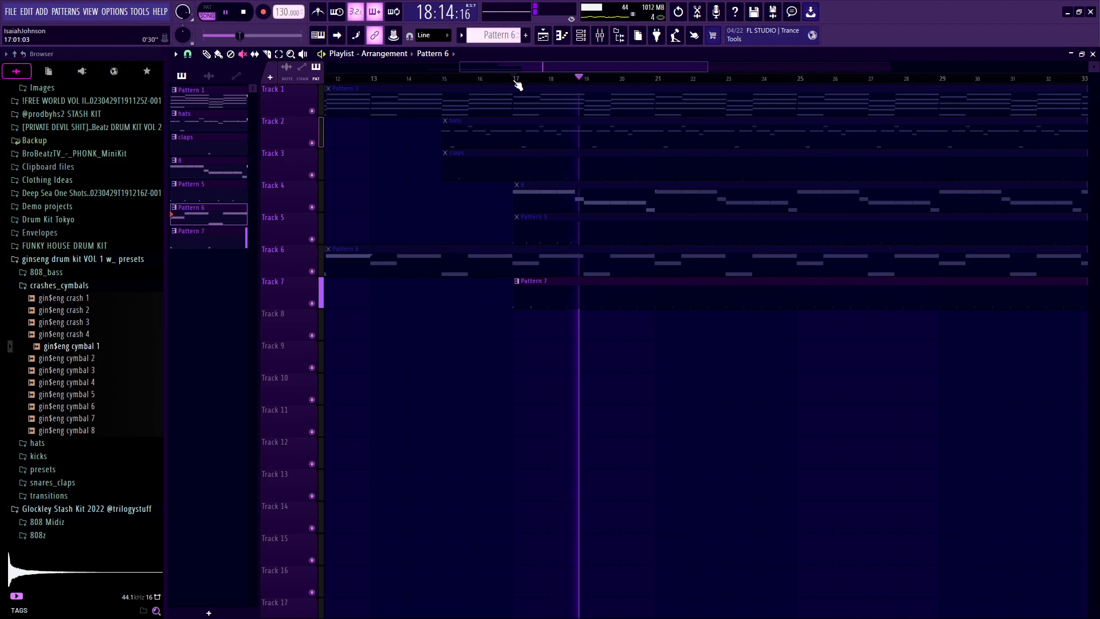
key(space)
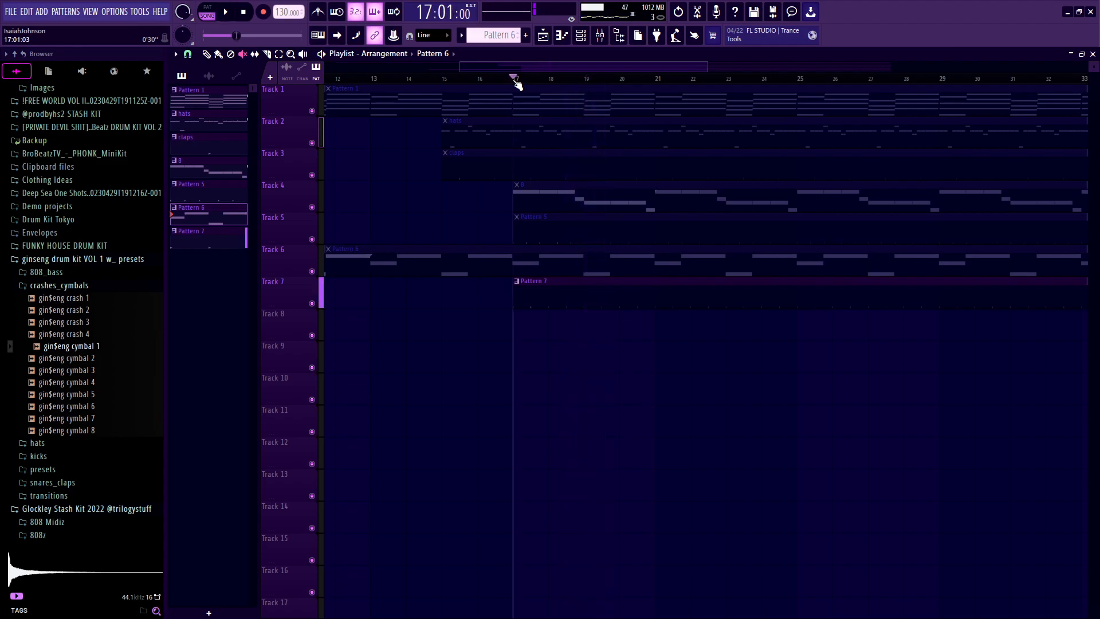
- Add Fruity Delay 3 to the first effect slot of mixer Insert 8 with the Ping Pong delay model
click(600, 35)
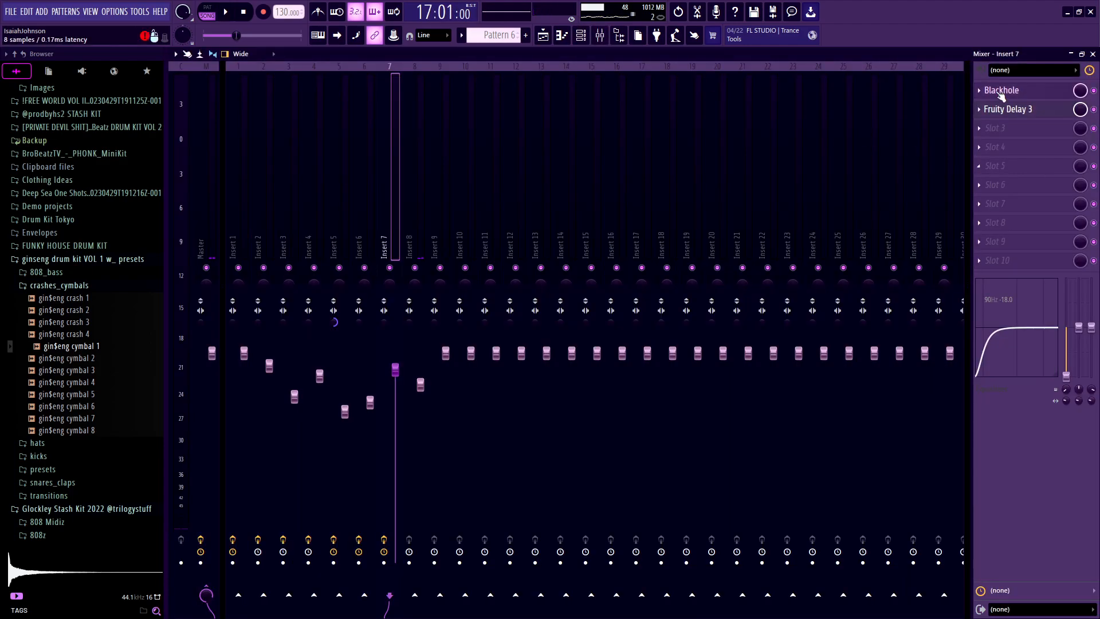
click(410, 112)
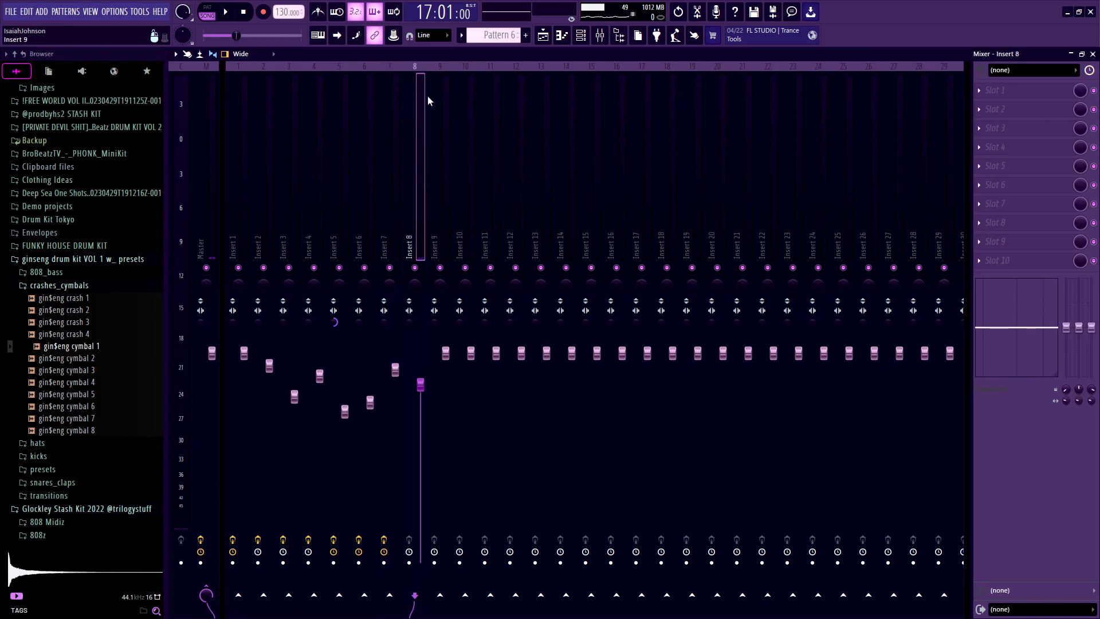
click(581, 35)
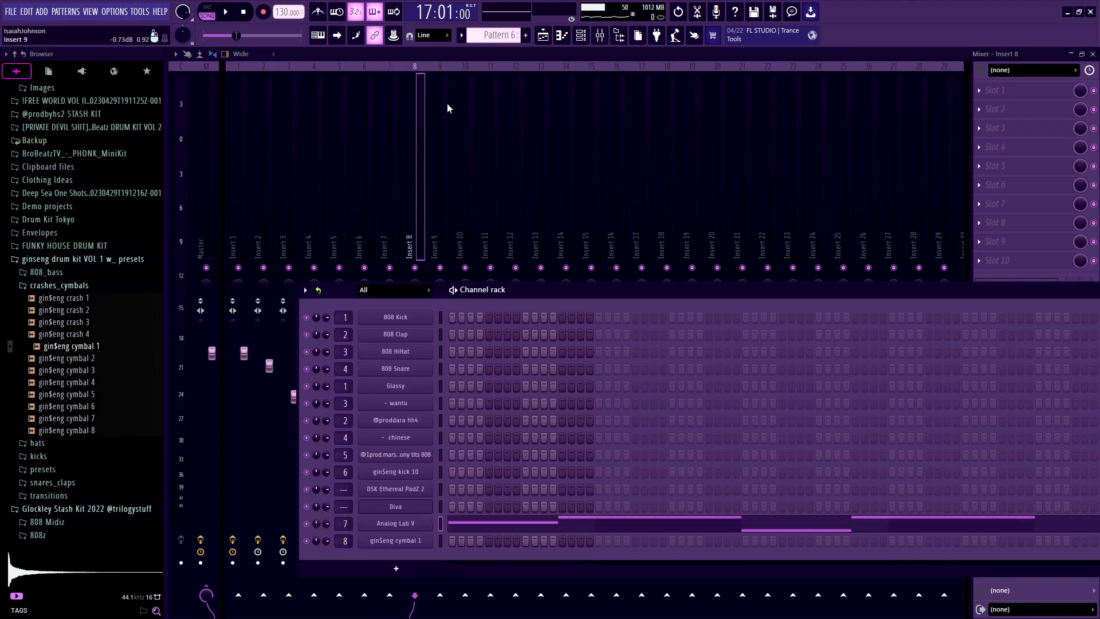
click(581, 35)
click(1008, 99)
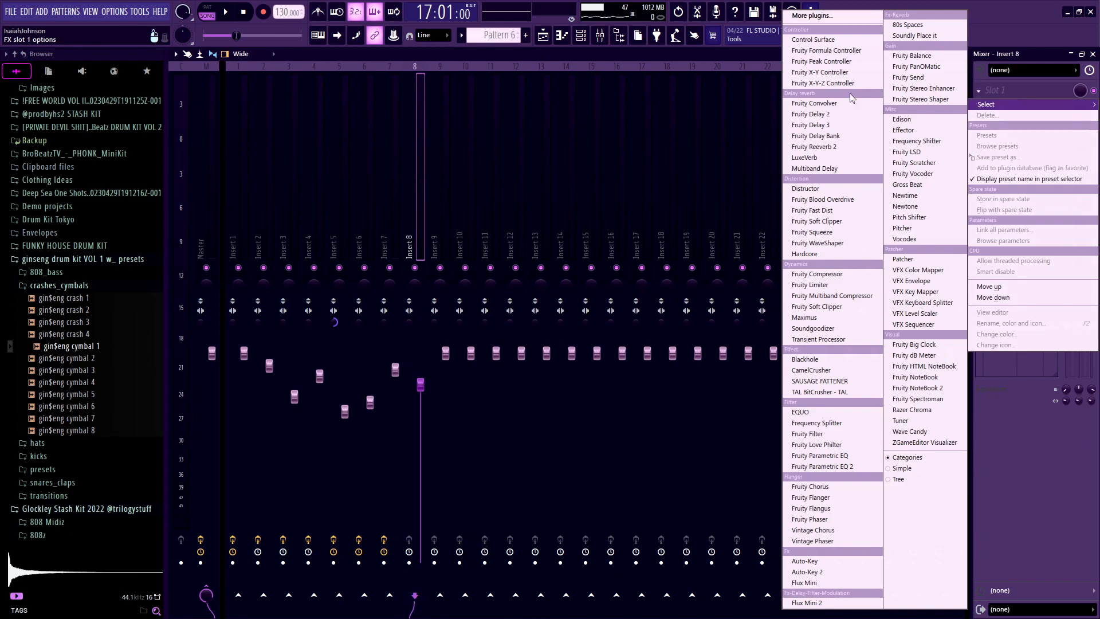
click(837, 125)
click(376, 184)
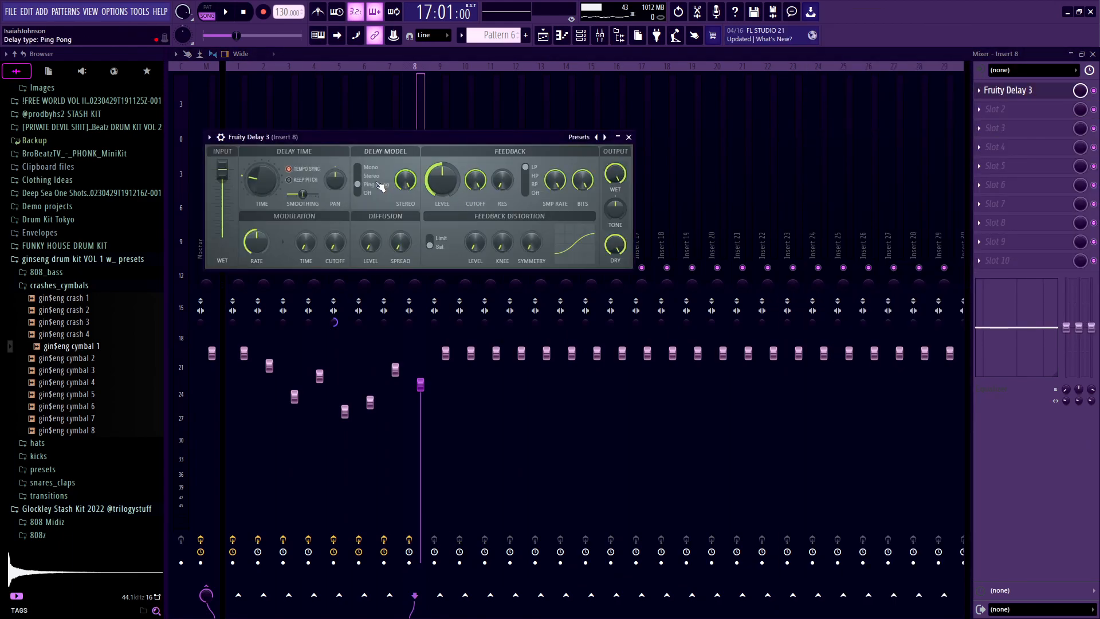
- Play Pattern 7 from bar 17 and set Fruity Delay 3's output wet level to 44.3%
drag(615, 174, 616, 182)
key(space)
scroll(627, 171, down, 5)
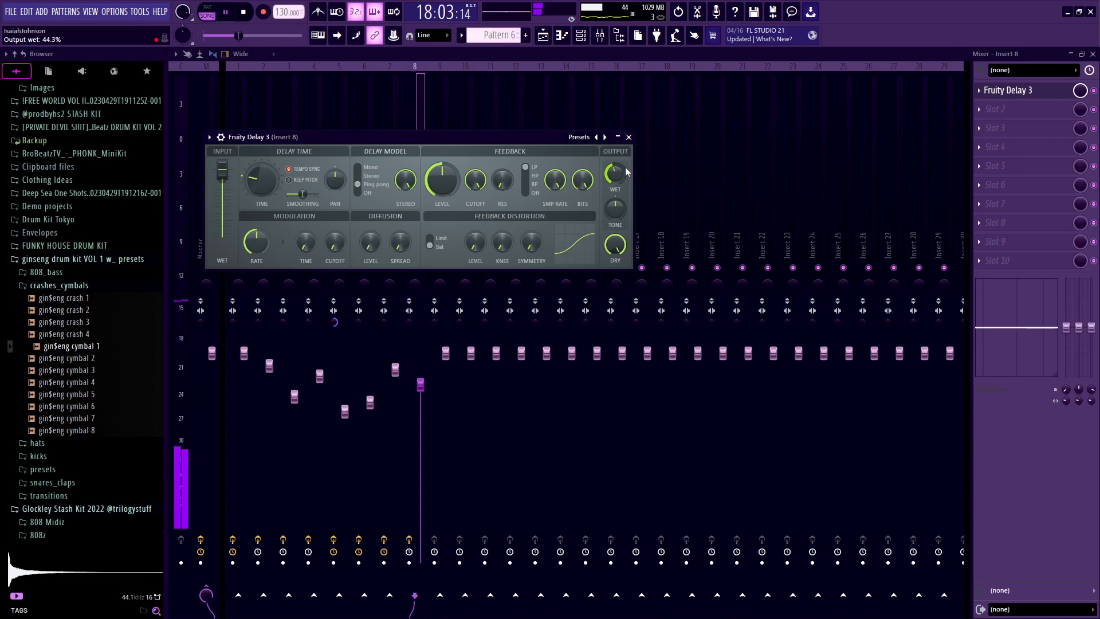
- Toggle the Fruity Delay 3 slot on Insert 8 during playback and close the mixer and delay windows
click(1094, 90)
key(space)
click(1094, 53)
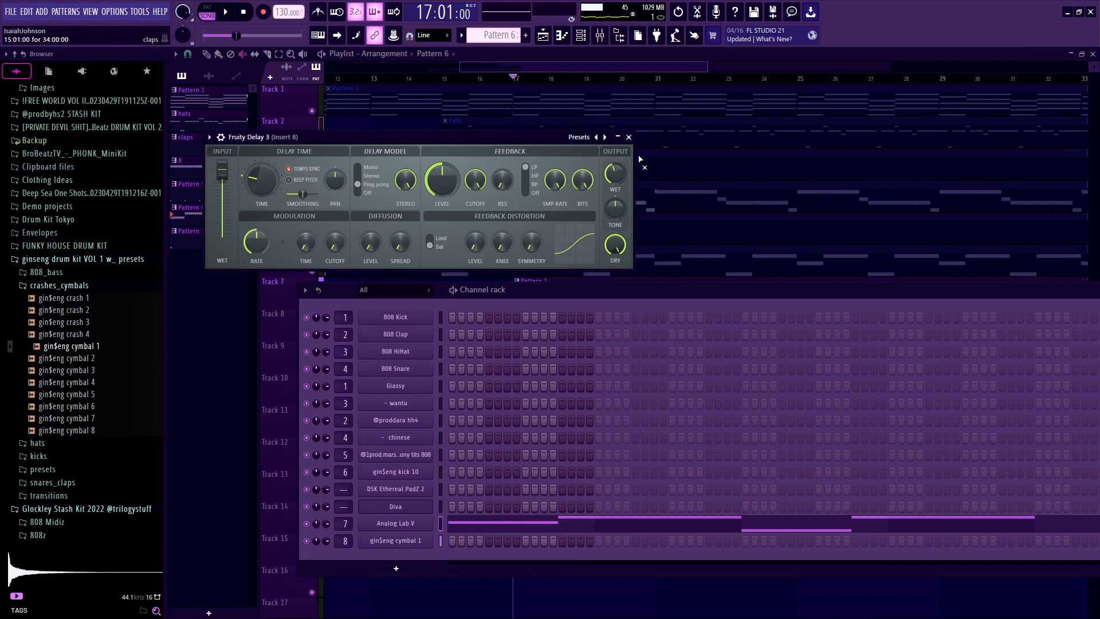
click(628, 137)
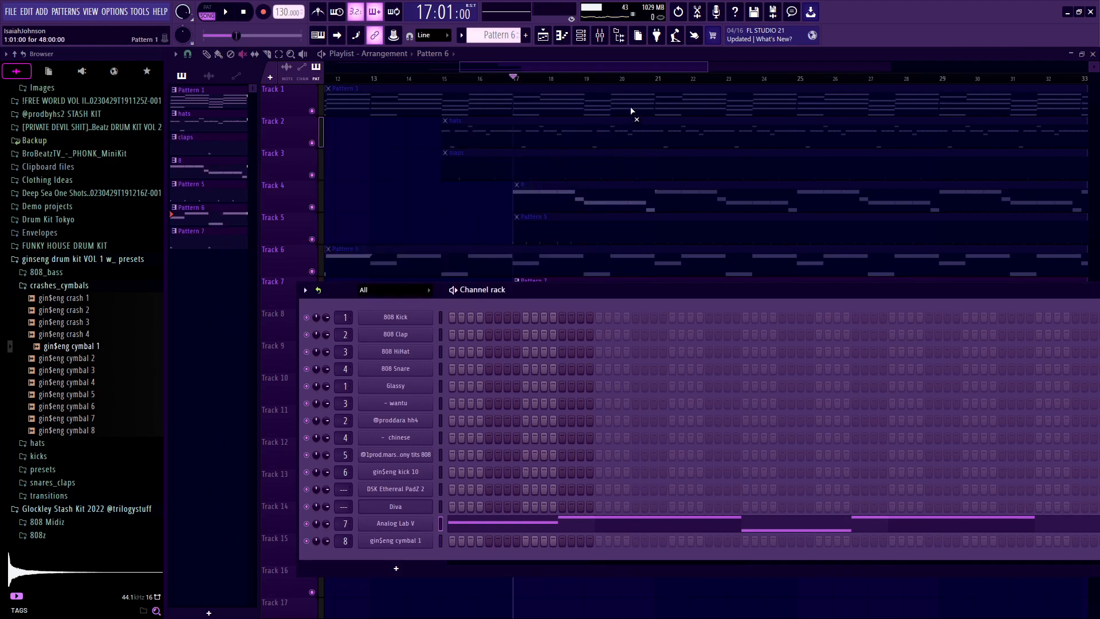
- Close the channel rack and unmute all the muted pattern clips on Tracks 1 to 6 of the playlist
click(603, 68)
scroll(635, 221, down, 3)
scroll(635, 224, down, 2)
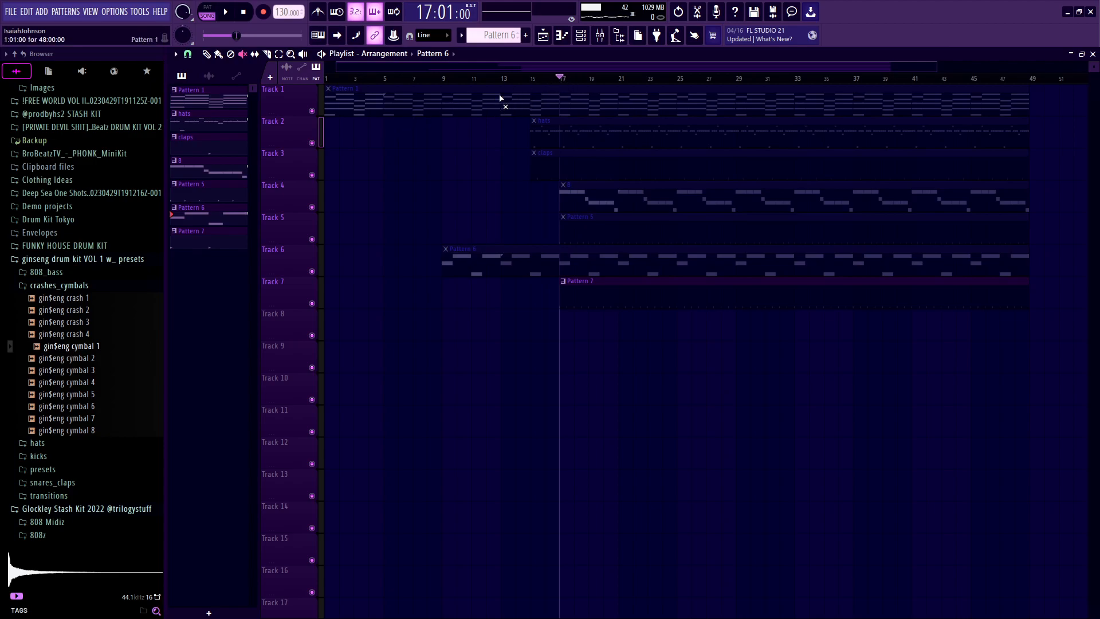
mouse_move(628, 110)
mouse_down()
mouse_move(621, 246)
mouse_move(597, 254)
mouse_up()
- Return the song position to bar 1 and play the full arrangement with every pattern clip active
click(204, 35)
key(space)
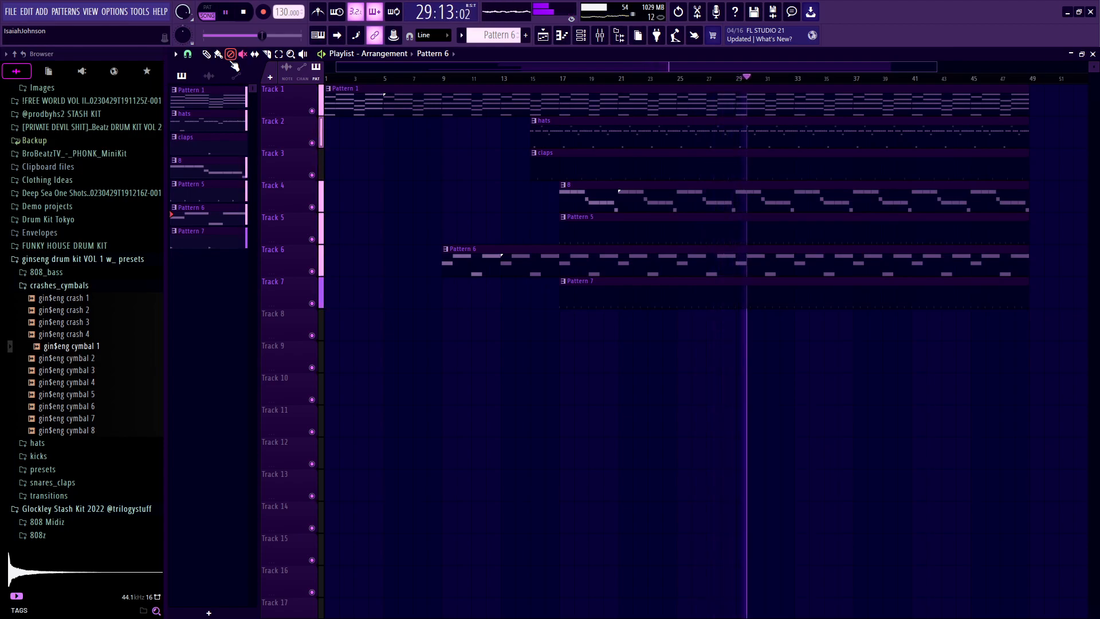
key(space)
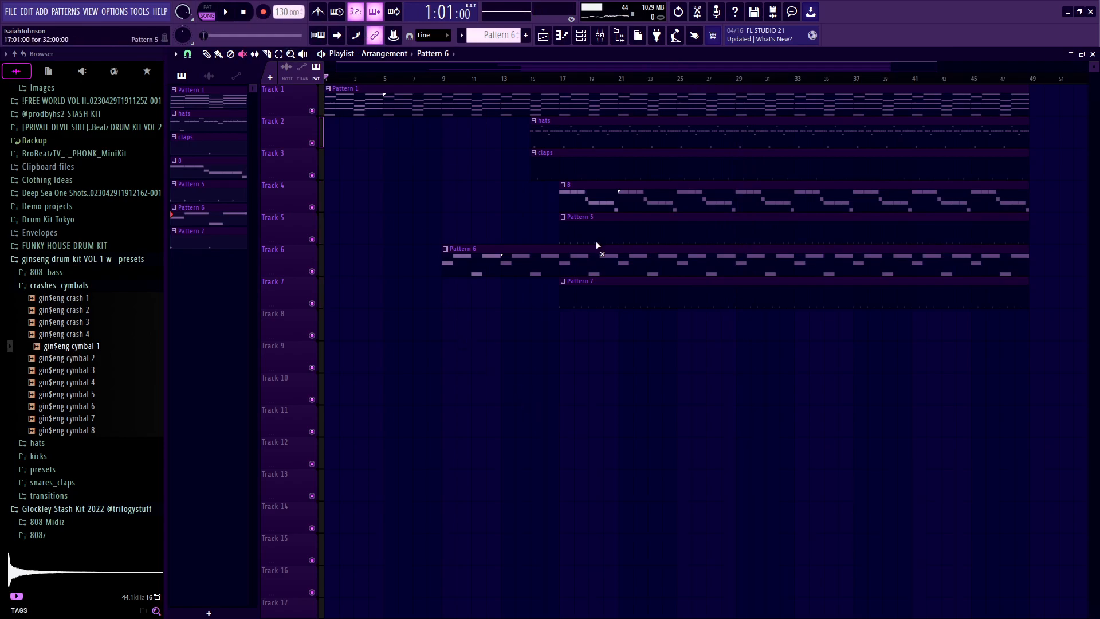
- Examine the layout of the full arrangement, from the opening Pattern 1 section to the end of the clips at bar 49
scroll(638, 304, down, 2)
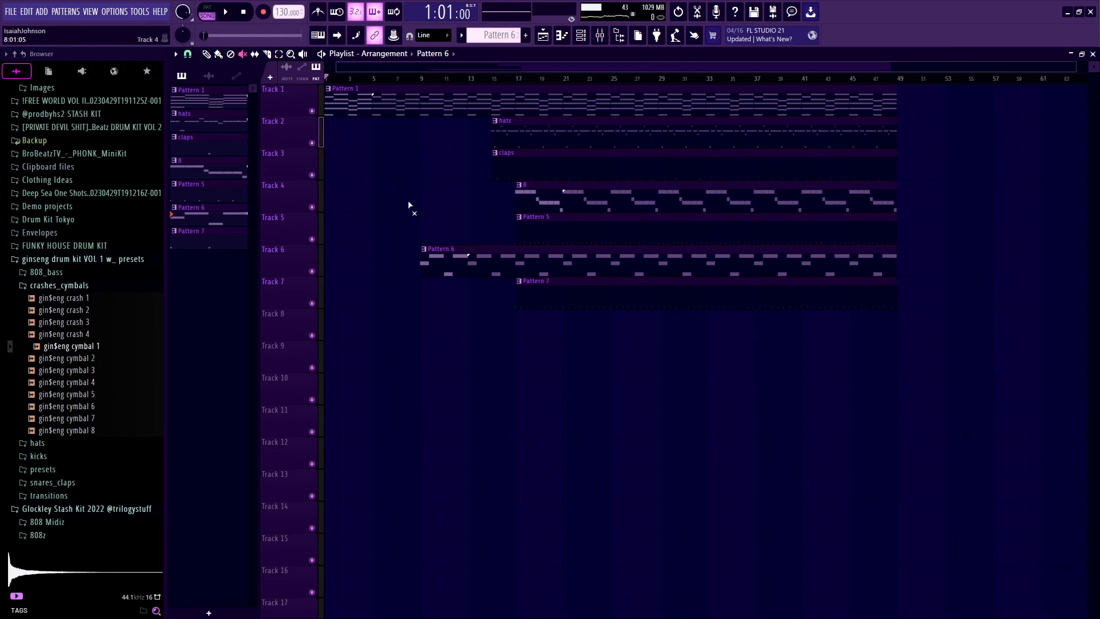
scroll(409, 203, up, 4)
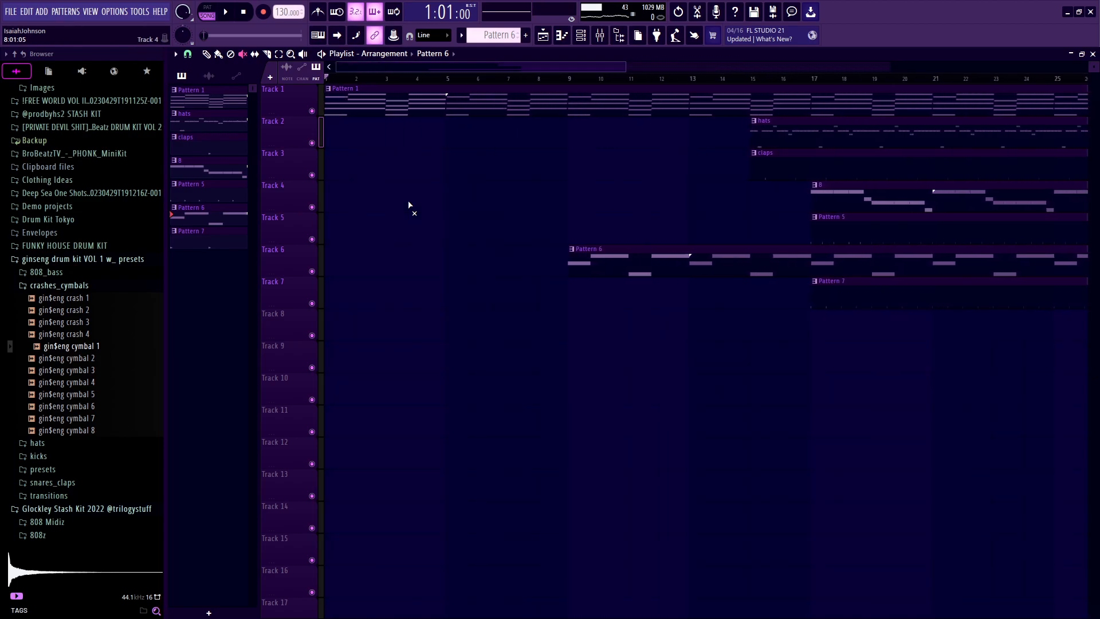
scroll(409, 203, down, 4)
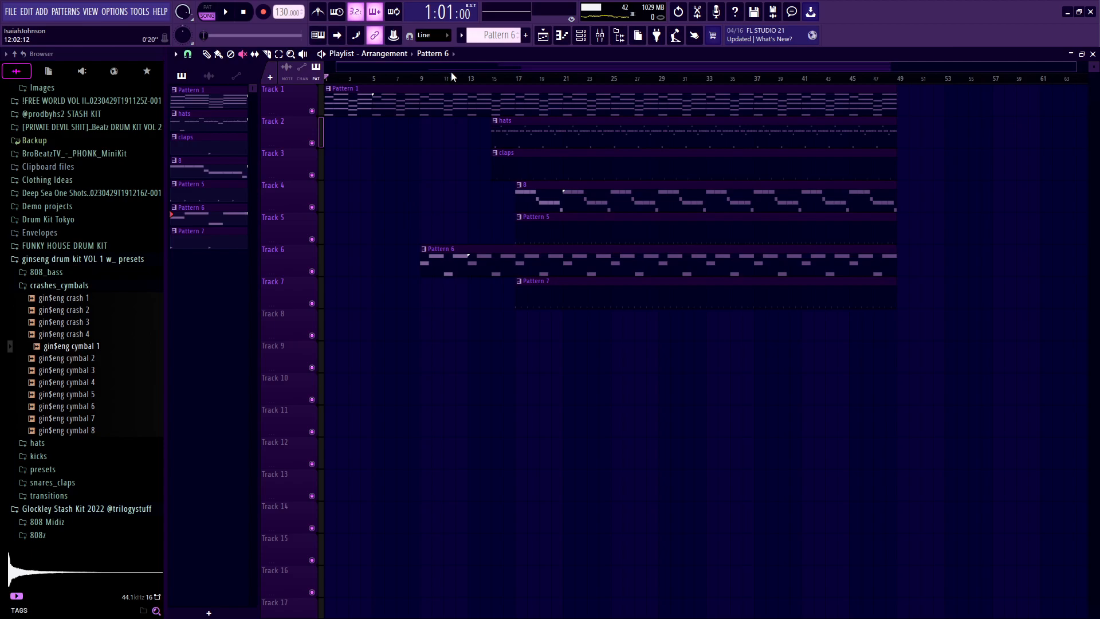
scroll(463, 116, up, 4)
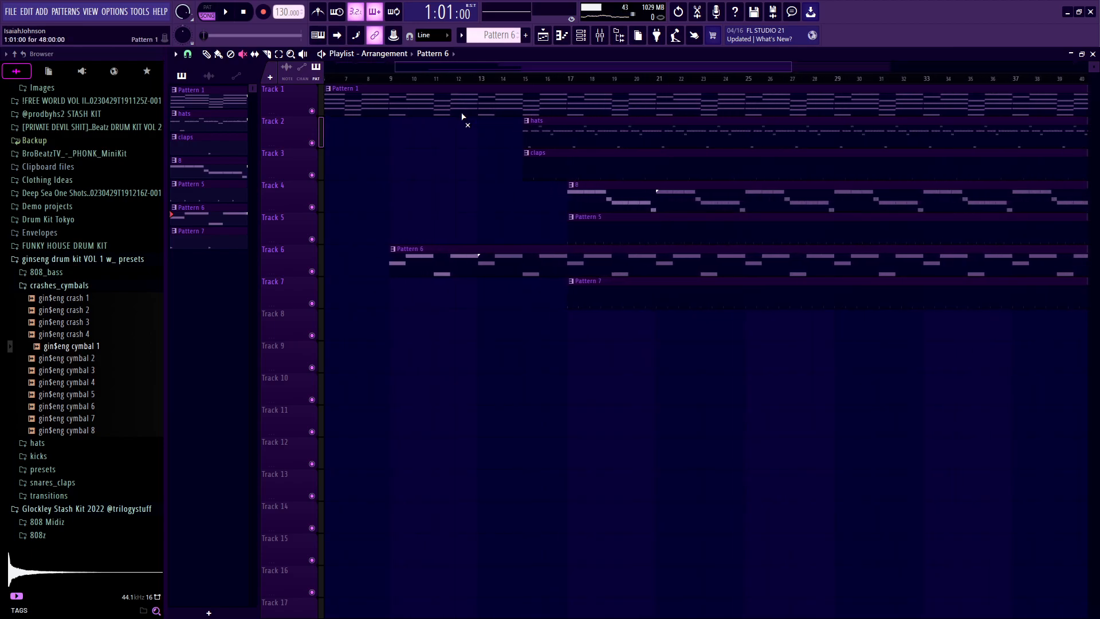
drag(446, 67, 383, 67)
scroll(753, 247, down, 1)
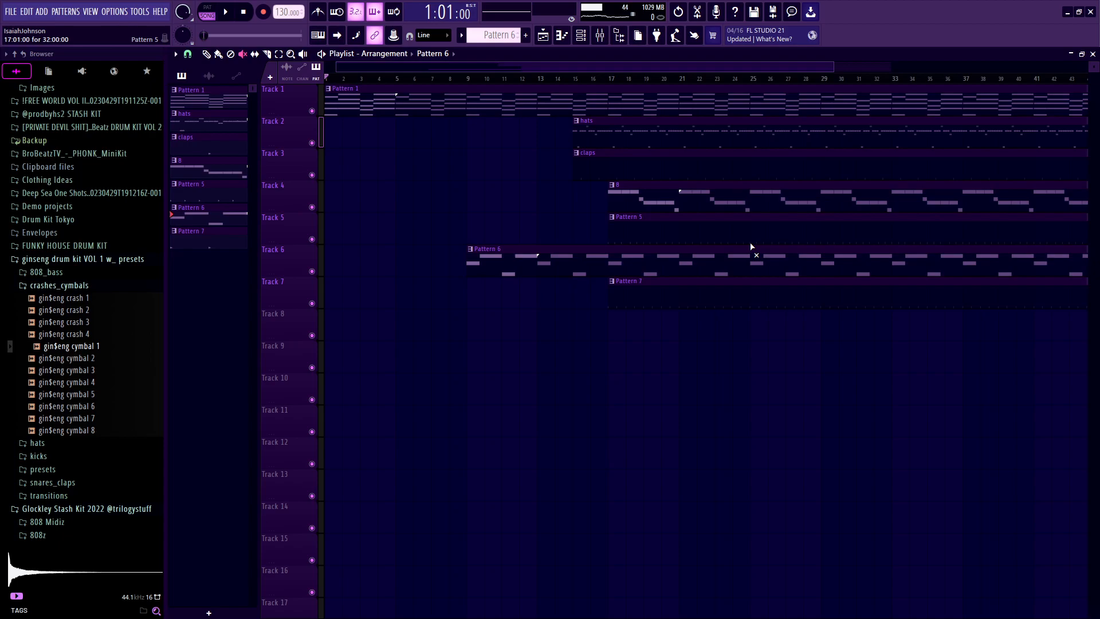
scroll(752, 247, down, 2)
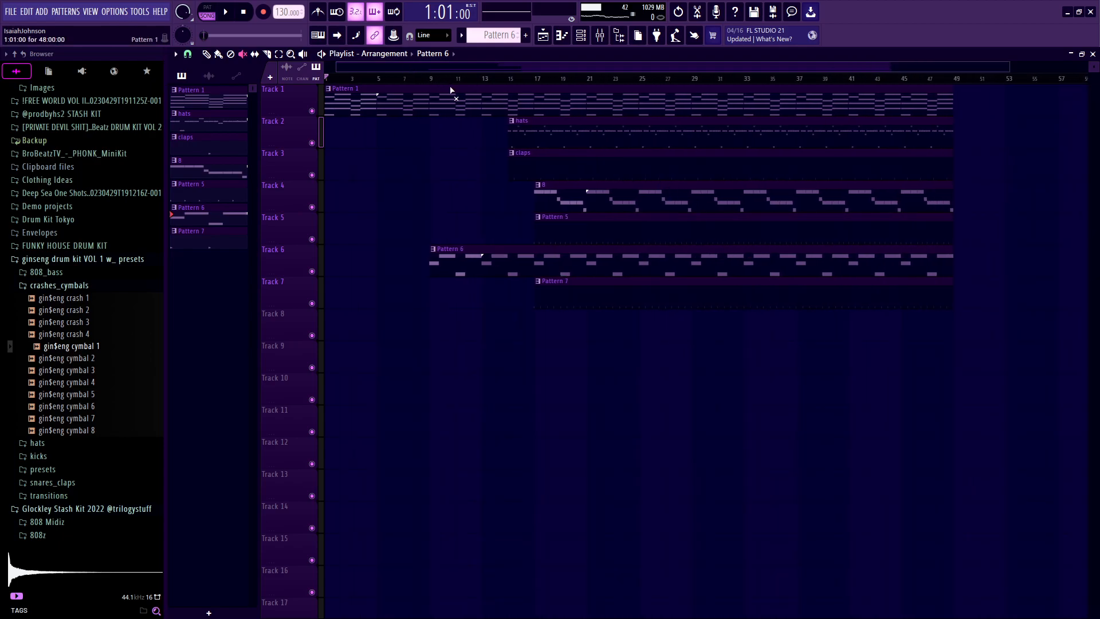
scroll(439, 164, down, 1)
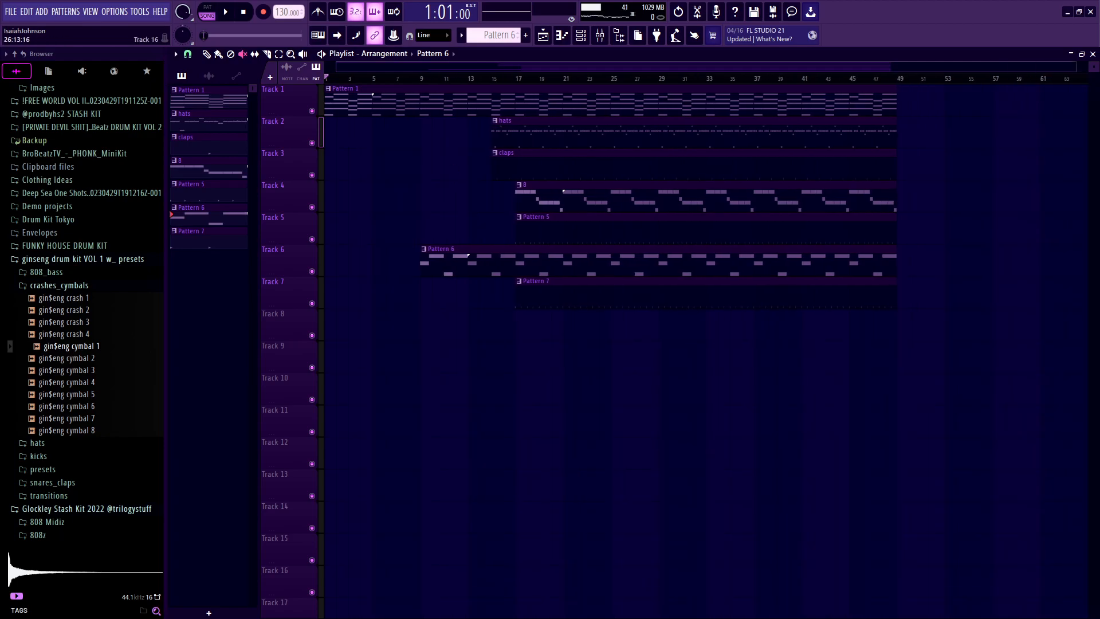
- Switch to OBS and move its window up to expose the recording controls
key(super)
click(728, 605)
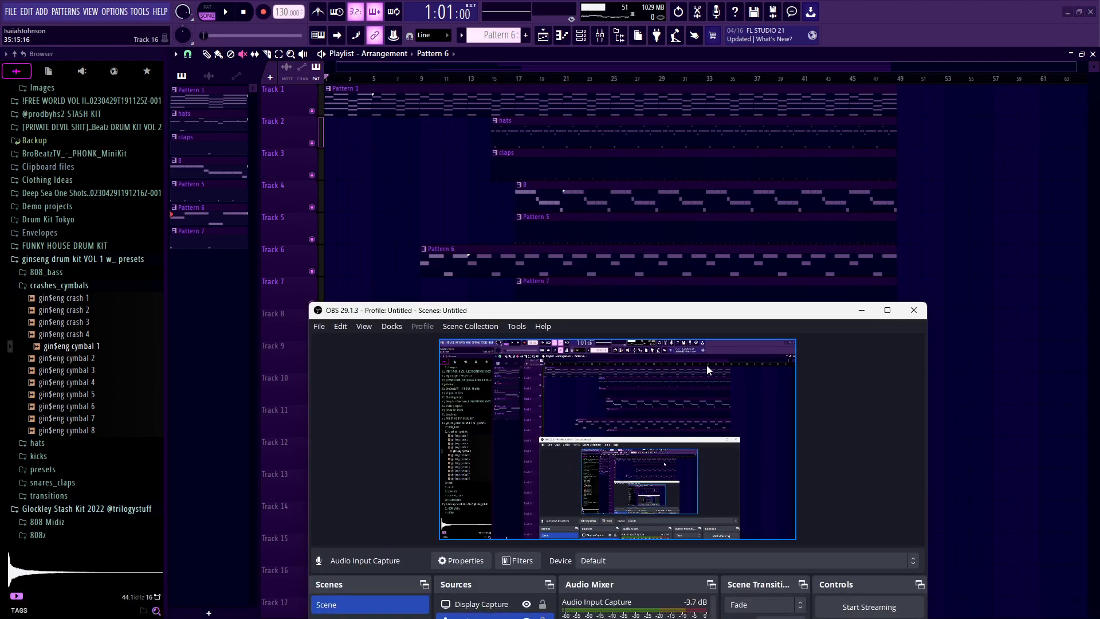
drag(799, 306, 708, 110)
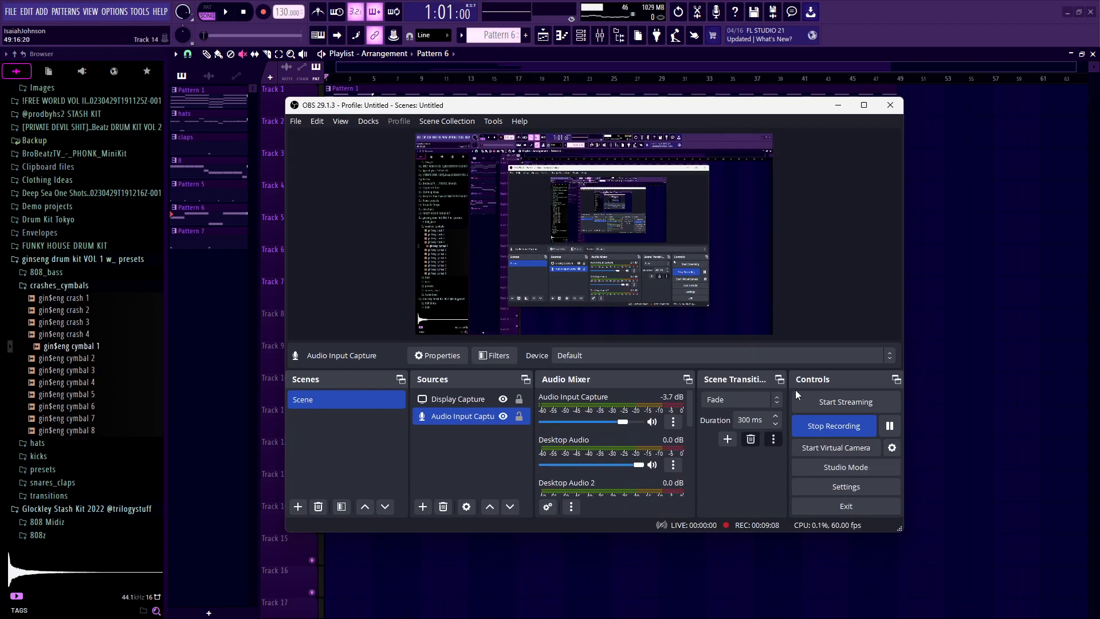